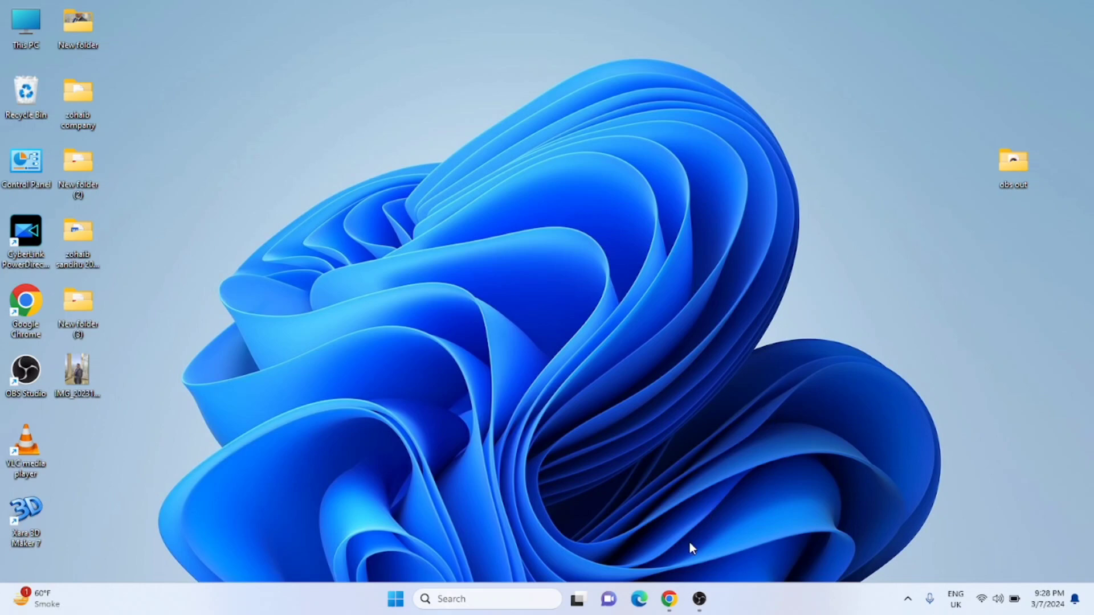
# Step: Switch to Google Chrome and run the Google search for "shutterstock contributor login"
pyautogui.moveTo(670, 604)
pyautogui.click(671, 605)
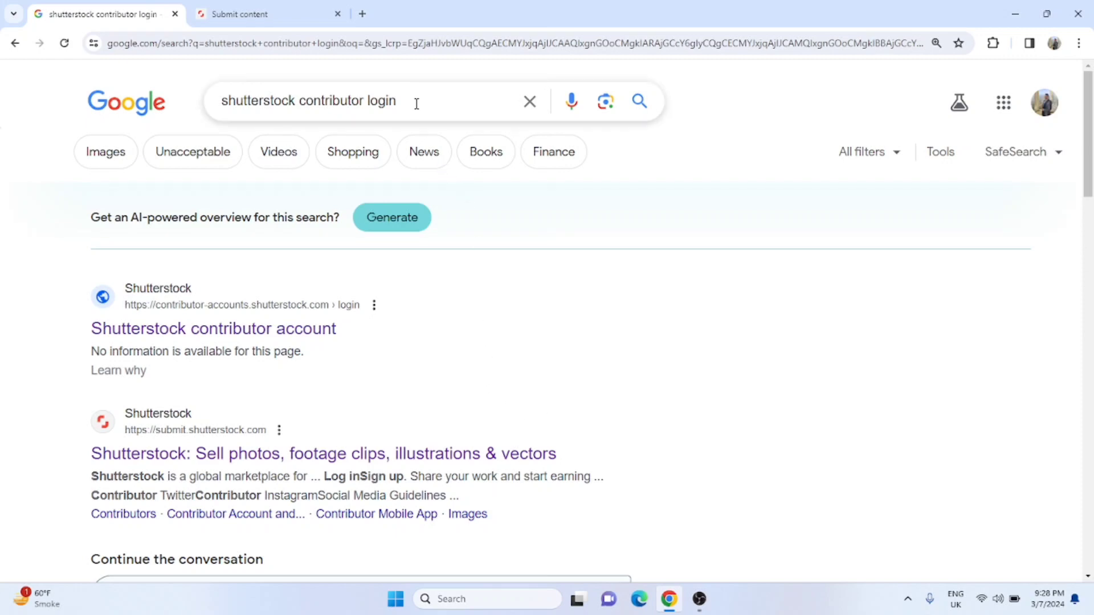
pyautogui.moveTo(415, 101); pyautogui.dragTo(210, 108)
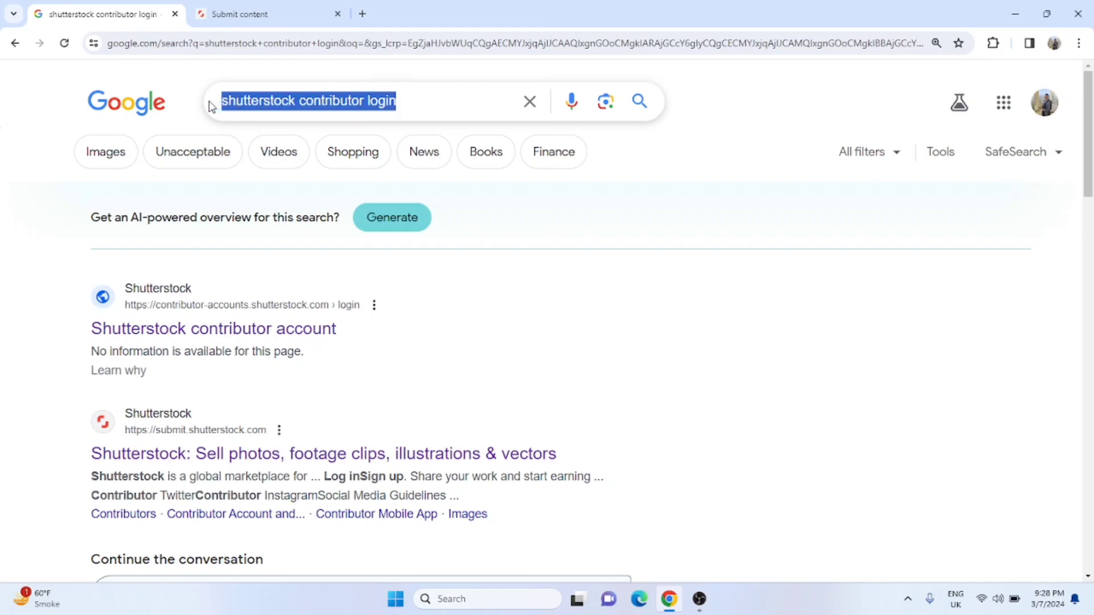
pyautogui.click(637, 104)
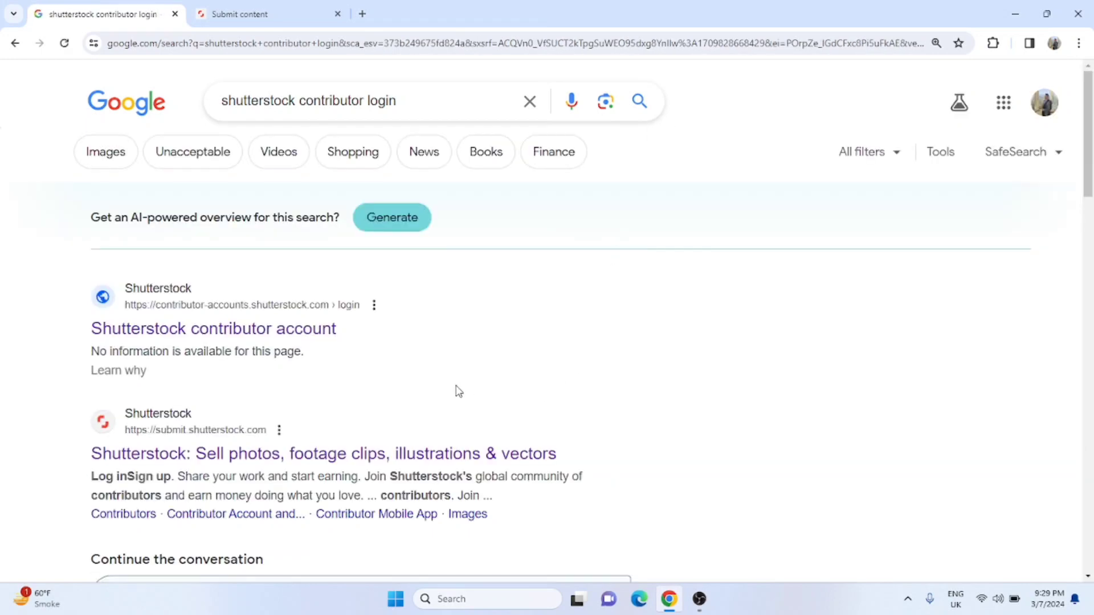
# Step: Open the Shutterstock contributor account result in a new tab and sign in with the saved credentials
pyautogui.rightClick(209, 331)
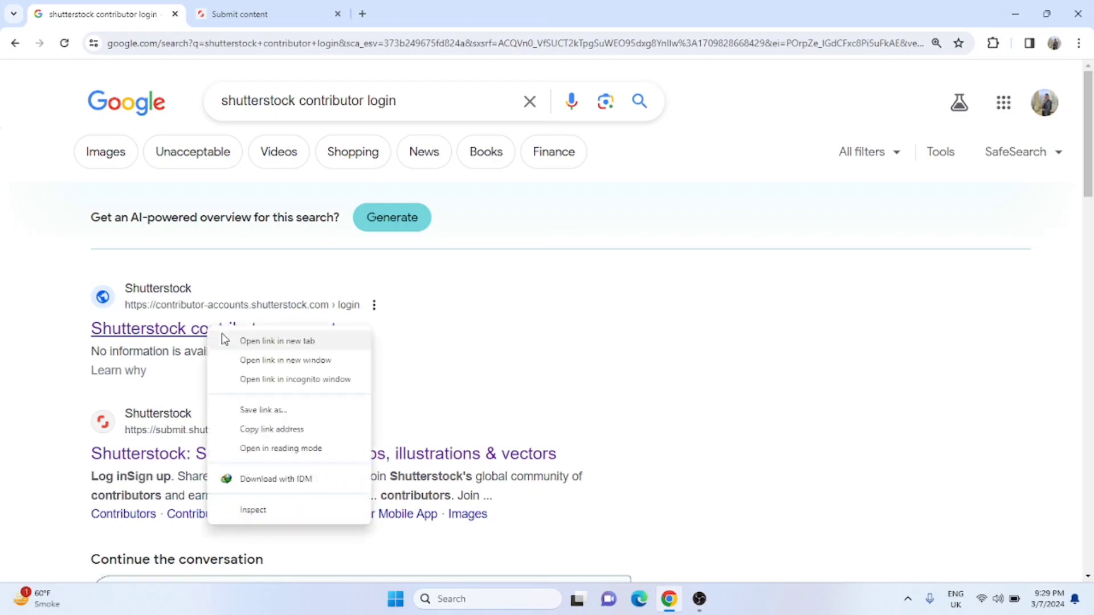
pyautogui.click(246, 341)
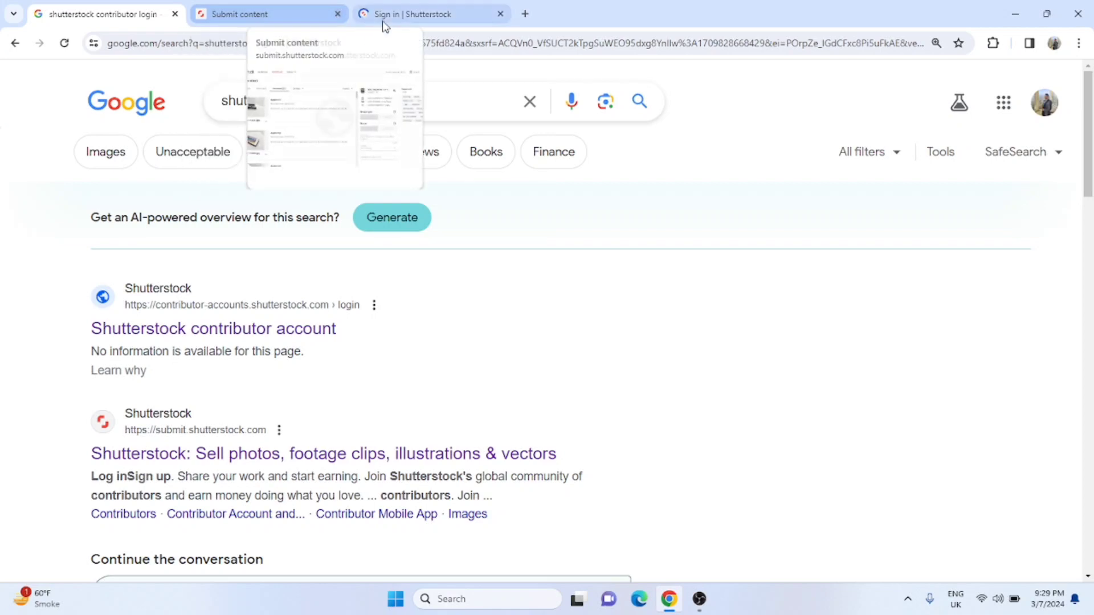
pyautogui.click(405, 8)
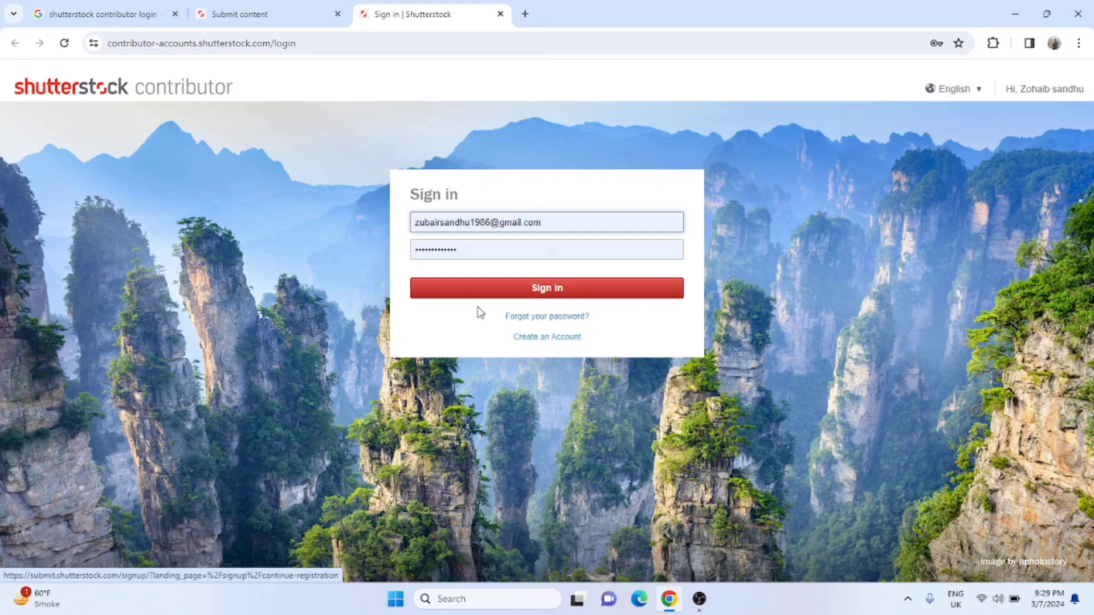
pyautogui.click(545, 289)
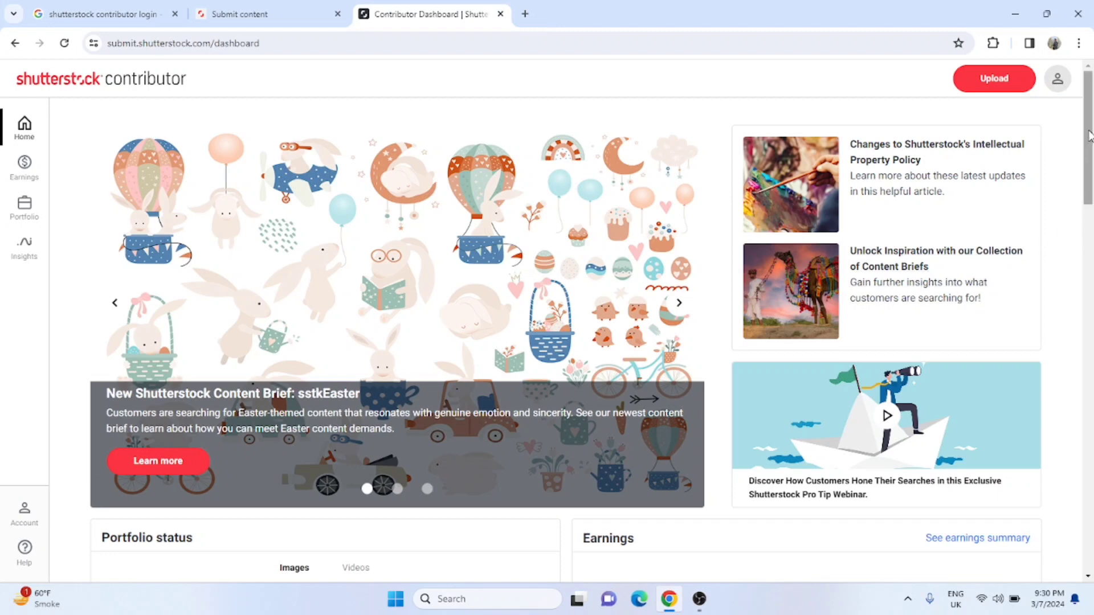
# Step: Show the Portfolio status for videos on the contributor dashboard and open the video portfolio
pyautogui.moveTo(1089, 135); pyautogui.dragTo(1090, 248)
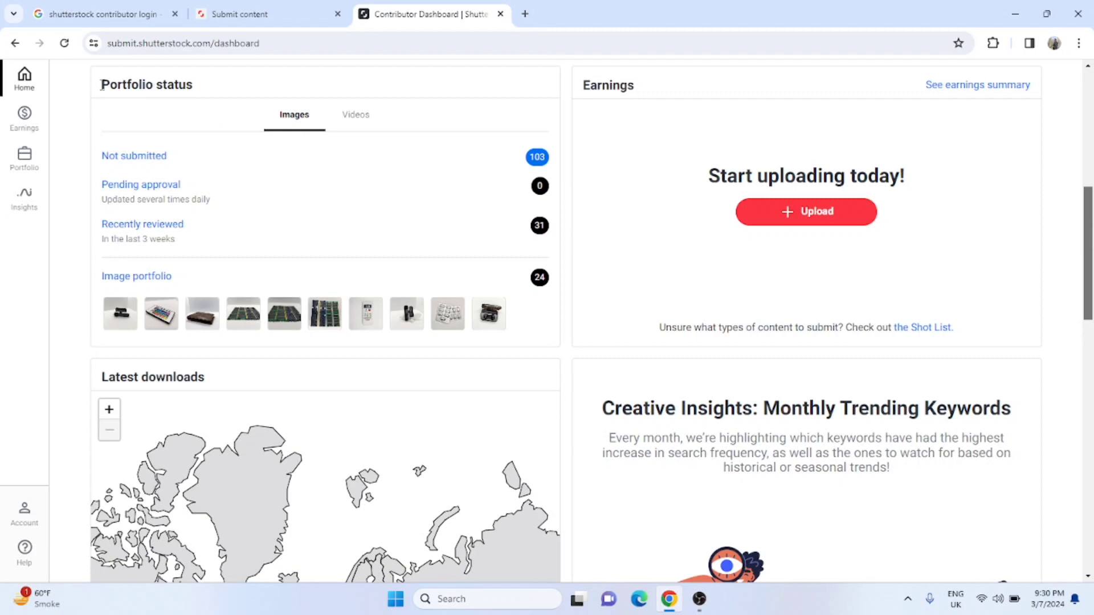
pyautogui.moveTo(103, 84); pyautogui.dragTo(211, 89)
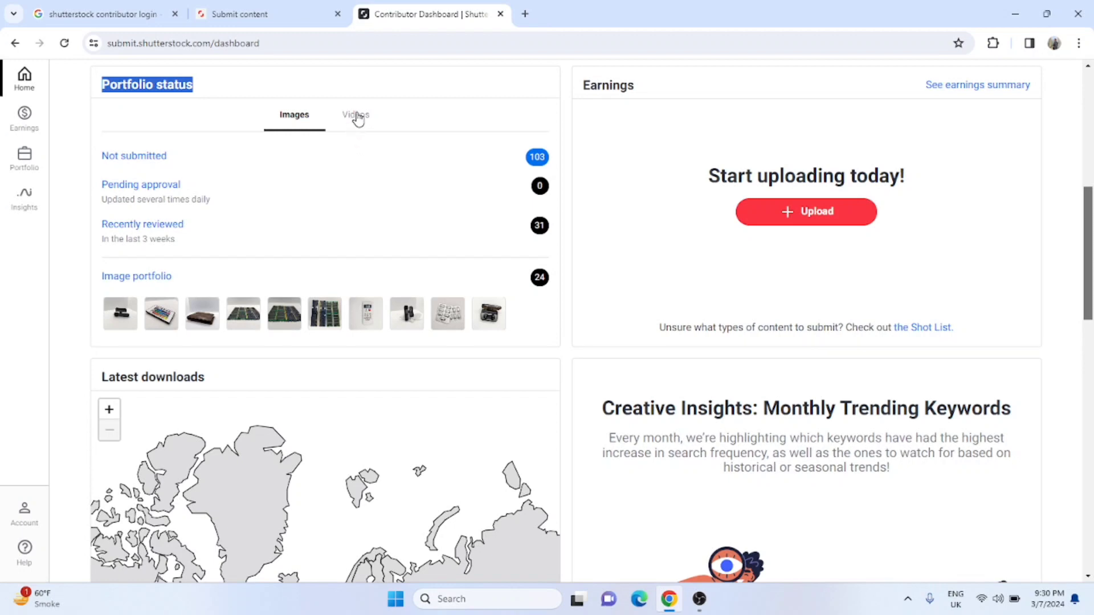
pyautogui.click(357, 116)
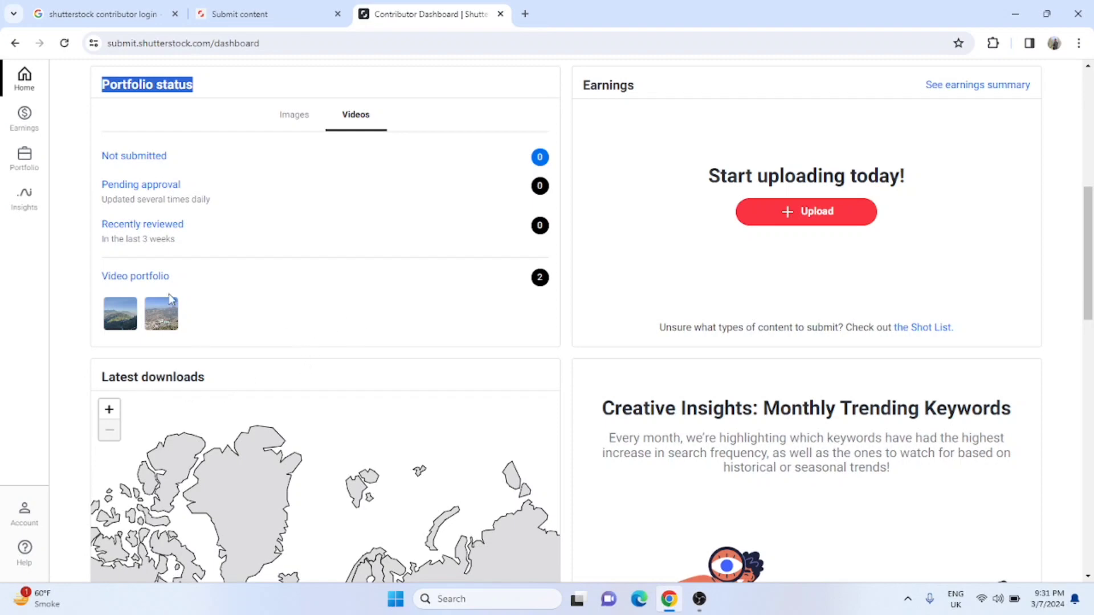
pyautogui.click(141, 279)
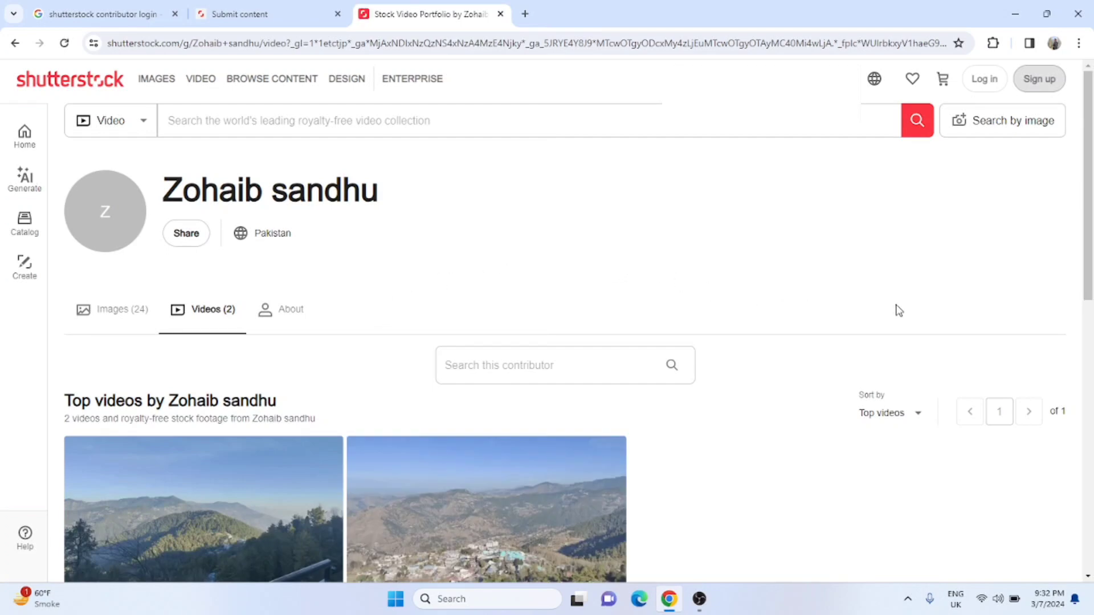
# Step: Add the first portfolio video, the 30-second 4K mountain clip, to the cart and inspect its cart entry
pyautogui.moveTo(1090, 148); pyautogui.dragTo(1090, 242)
pyautogui.scroll(1, 1090, 239)
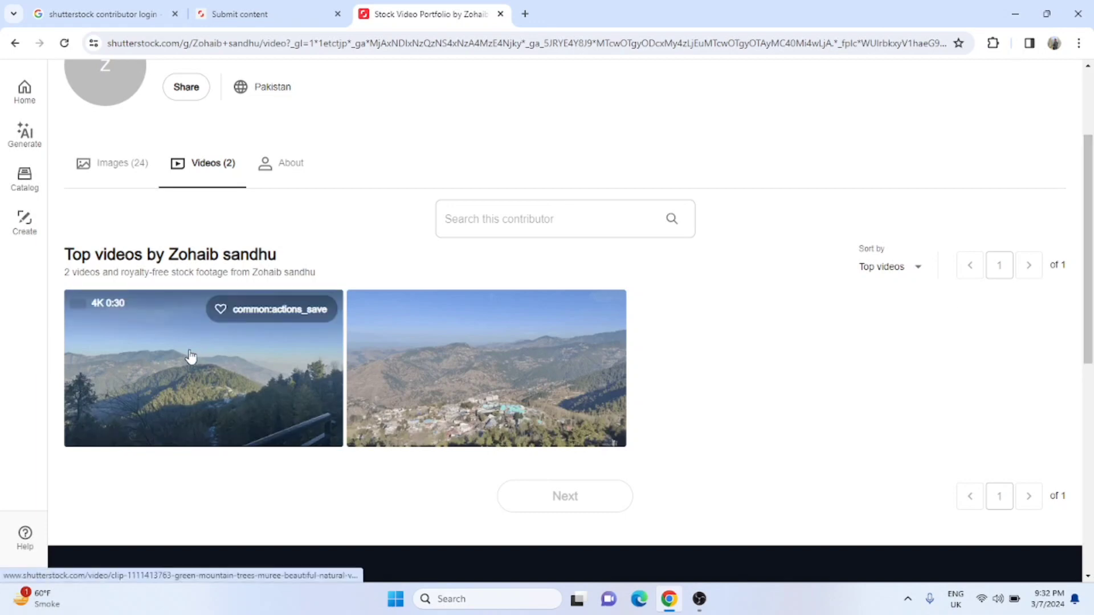
pyautogui.moveTo(22, 178)
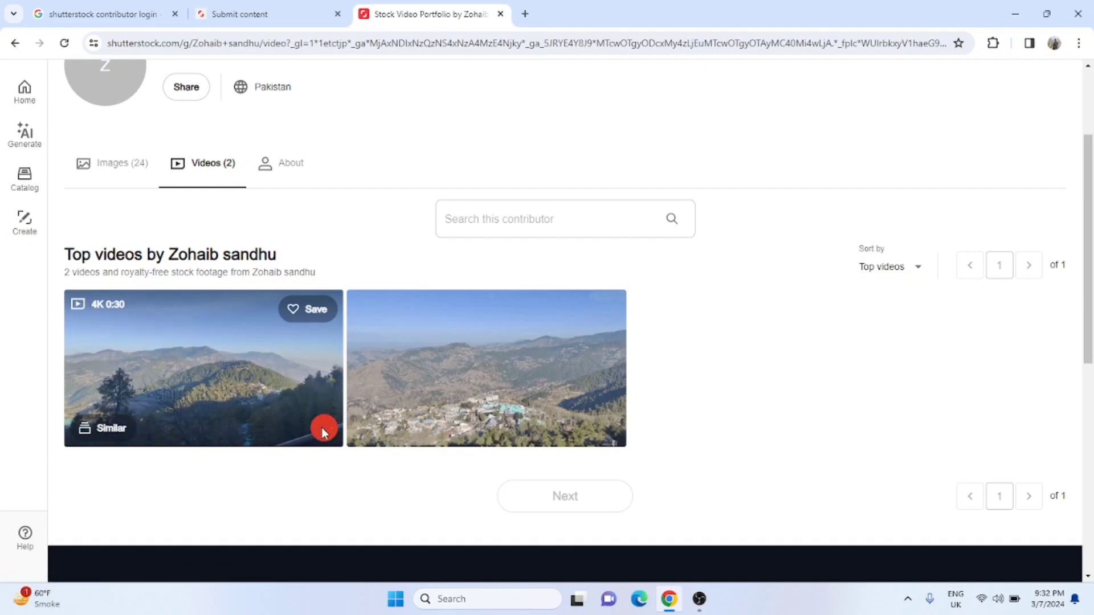
pyautogui.click(323, 429)
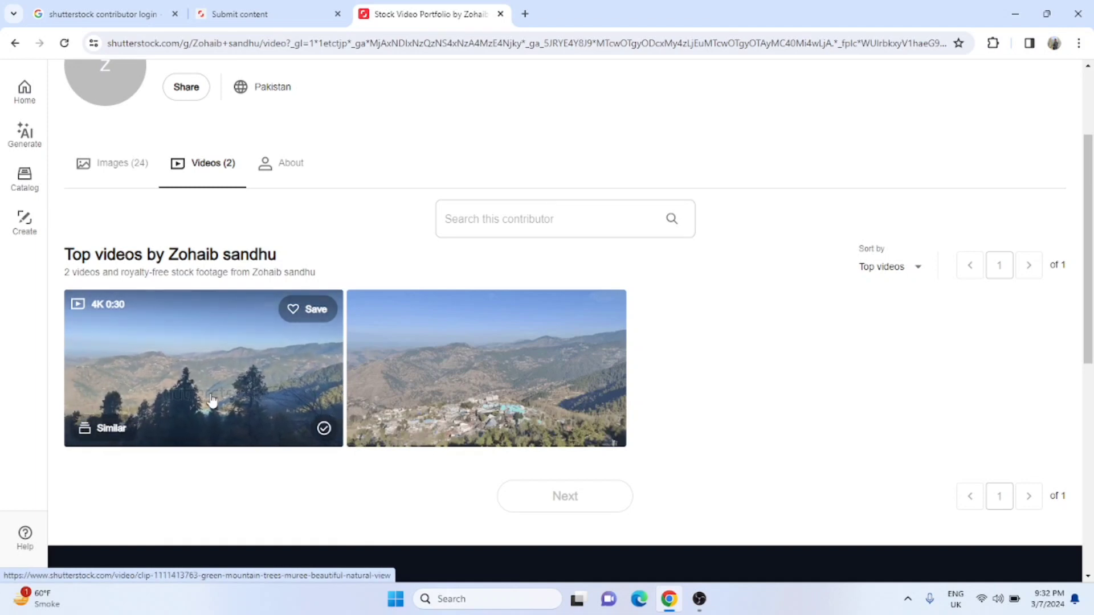
pyautogui.click(323, 429)
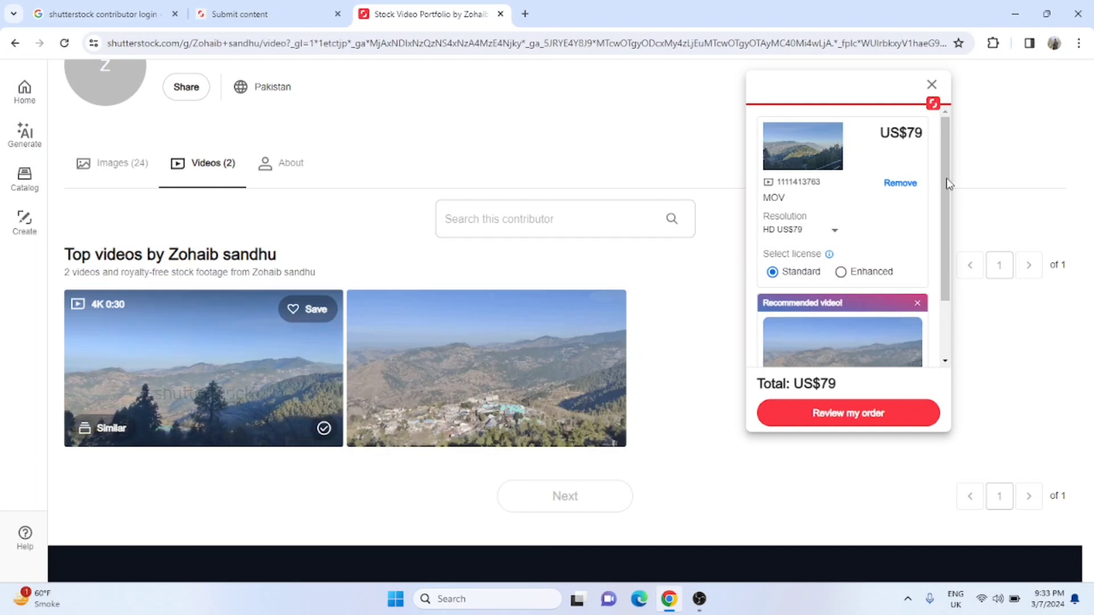
pyautogui.moveTo(943, 157); pyautogui.dragTo(946, 231)
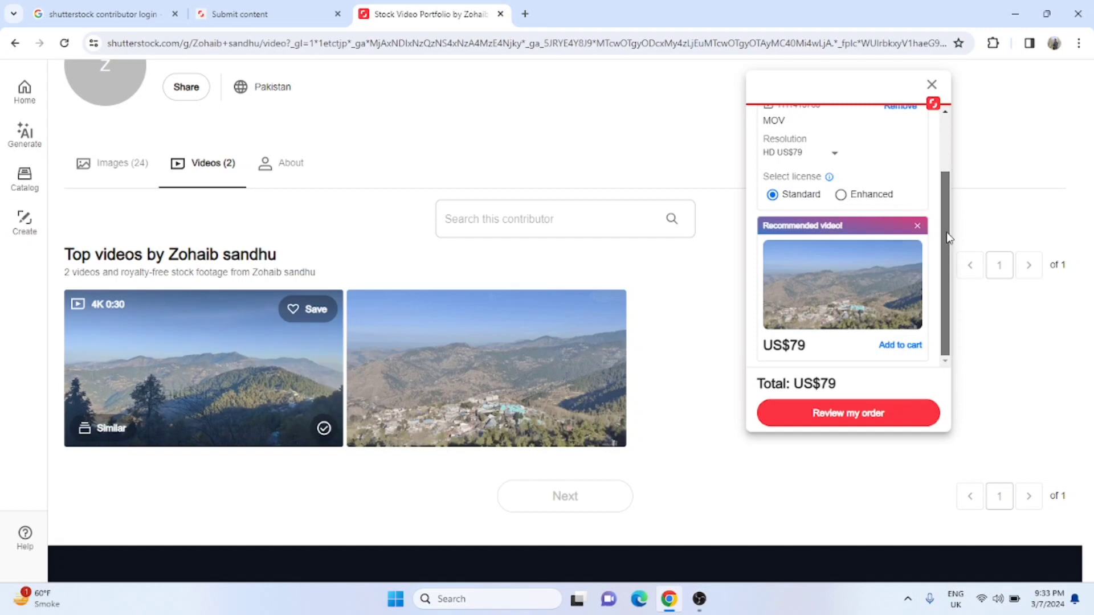
pyautogui.scroll(2, 954, 216)
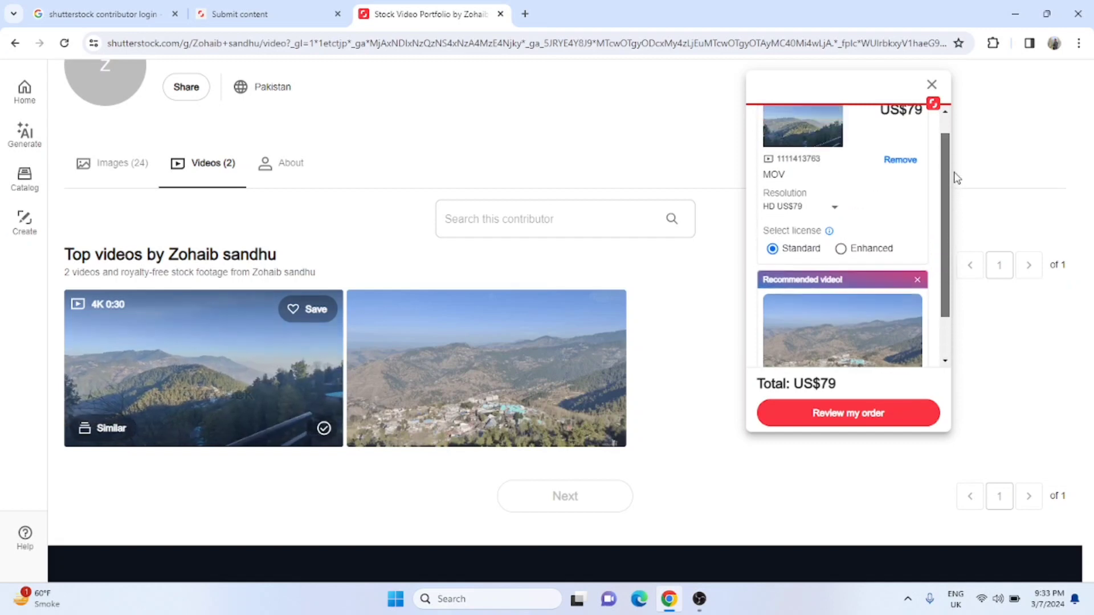
# Step: Set the first video's resolution to 4K in the cart, and remove the video from the cart
pyautogui.click(836, 231)
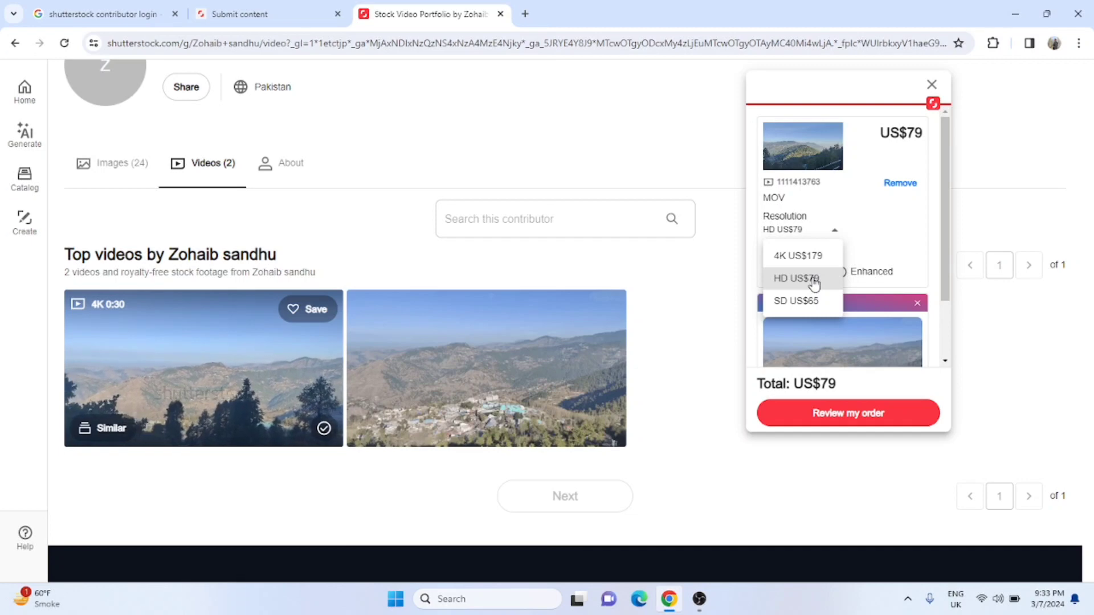
pyautogui.click(799, 255)
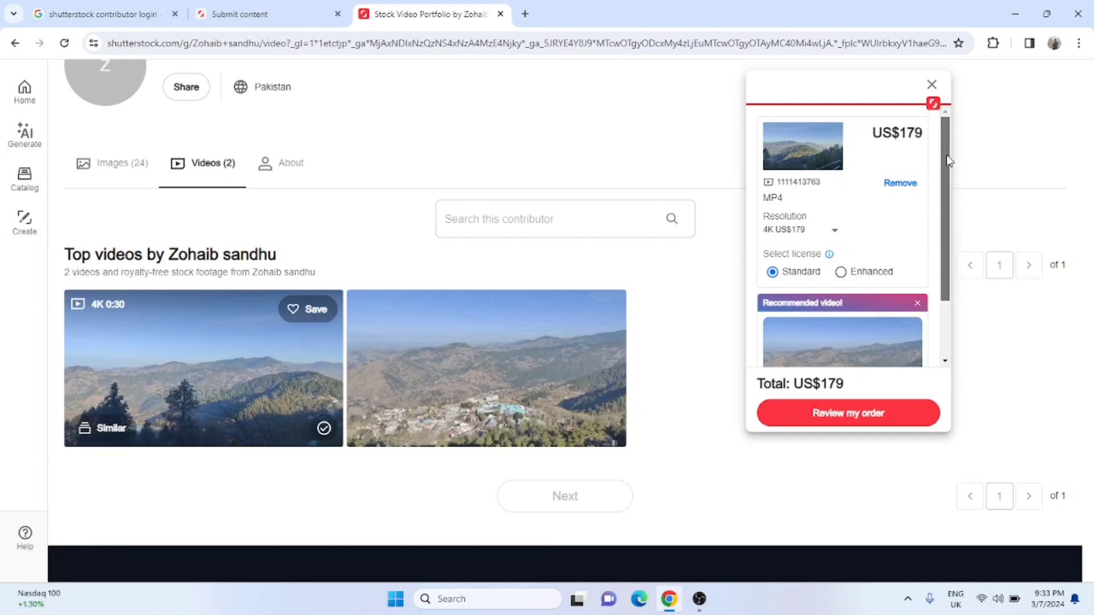
pyautogui.moveTo(949, 162); pyautogui.dragTo(969, 143)
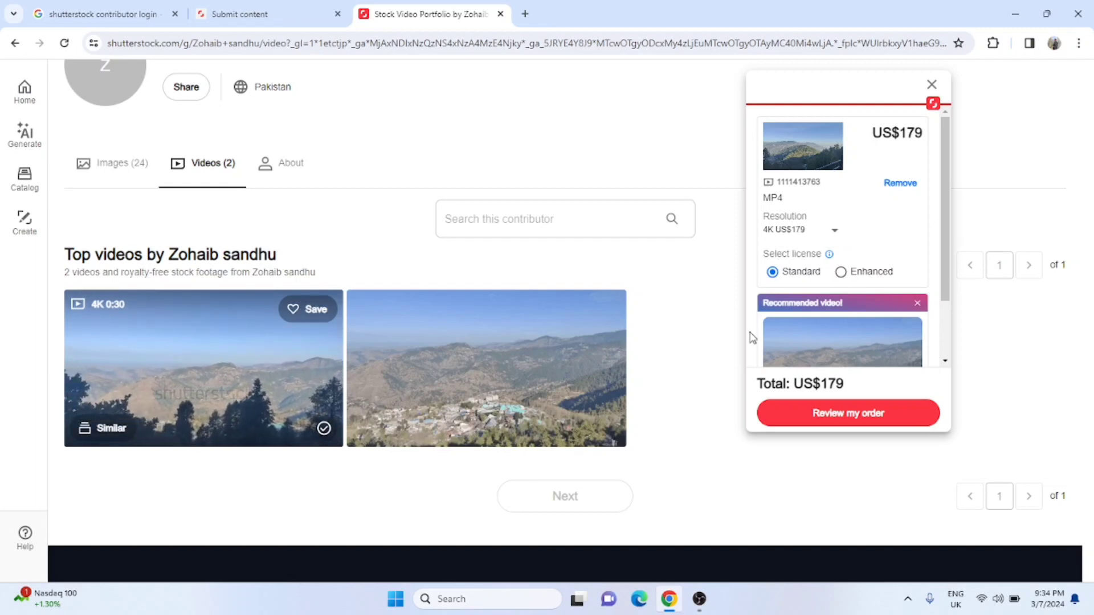
pyautogui.click(899, 183)
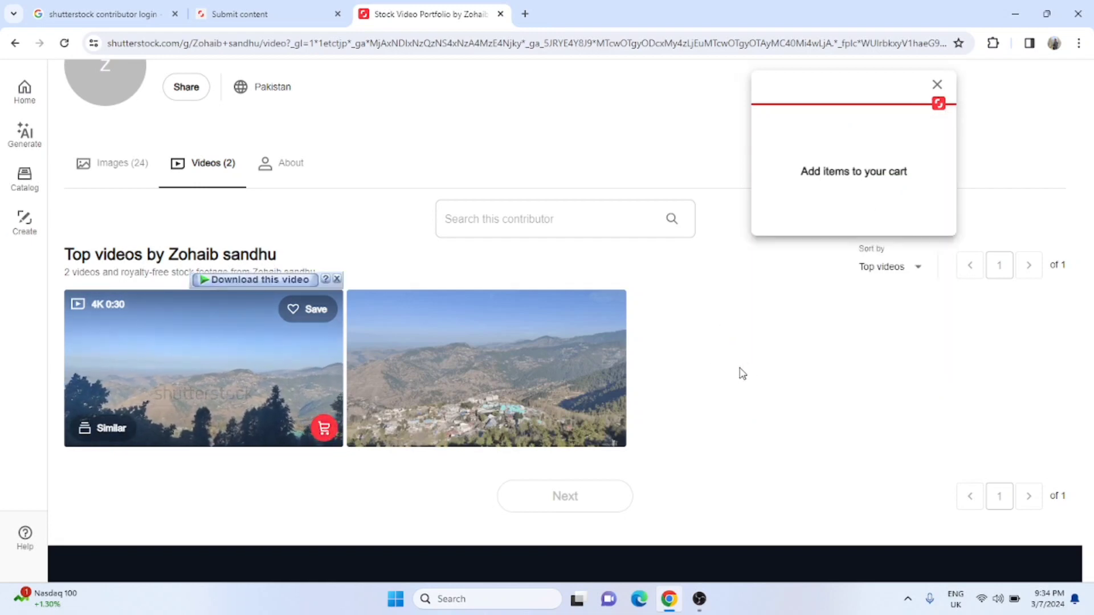
# Step: Add the second portfolio video, the 32-second 4K clip, to the cart and open the cart
pyautogui.moveTo(511, 351)
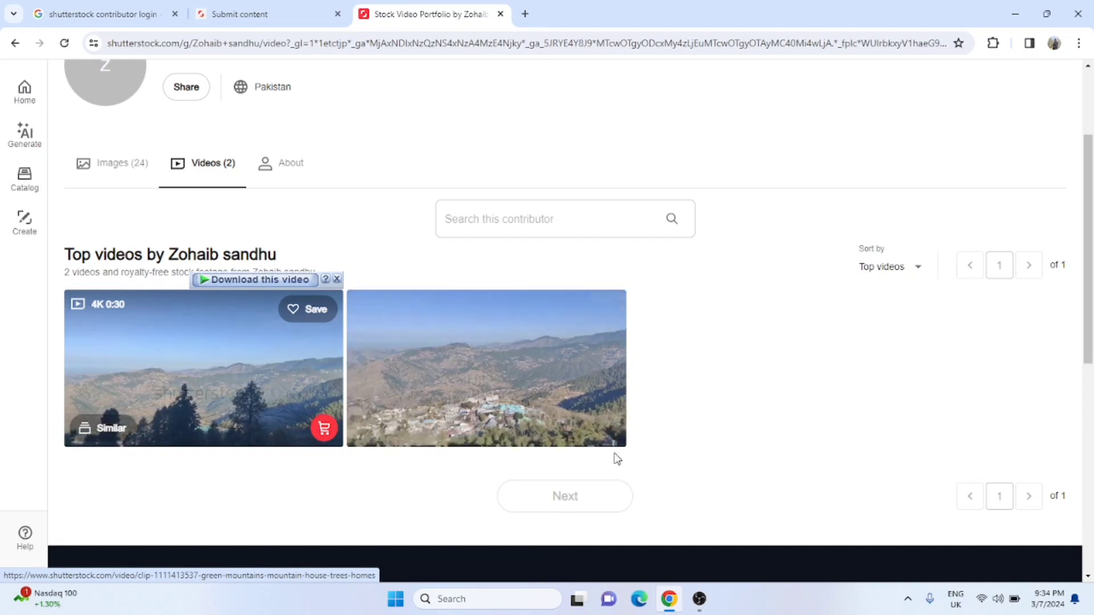
pyautogui.click(608, 429)
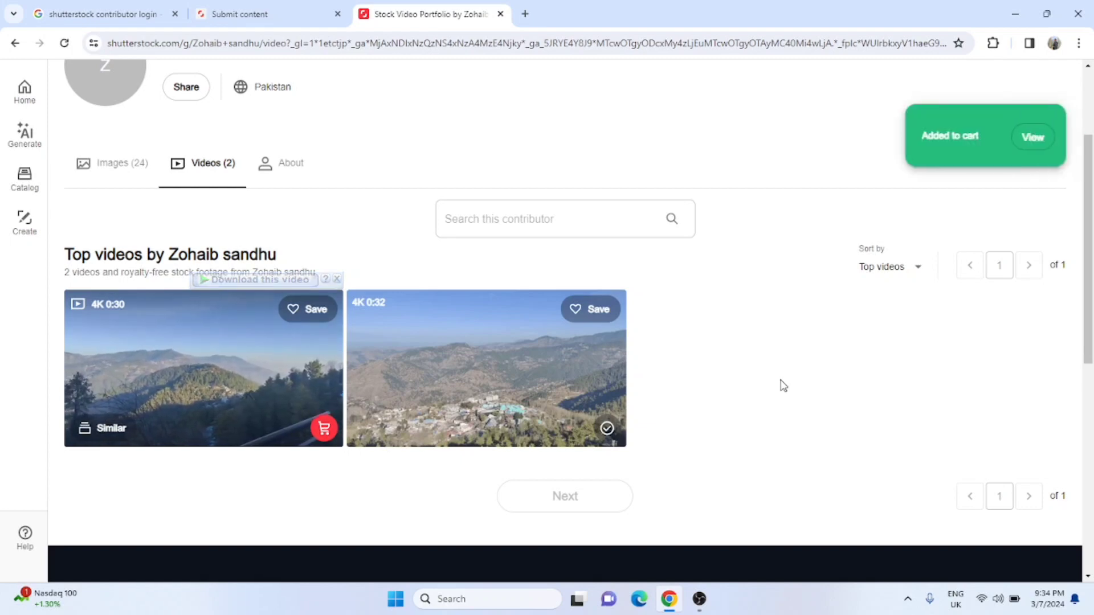
pyautogui.click(1034, 139)
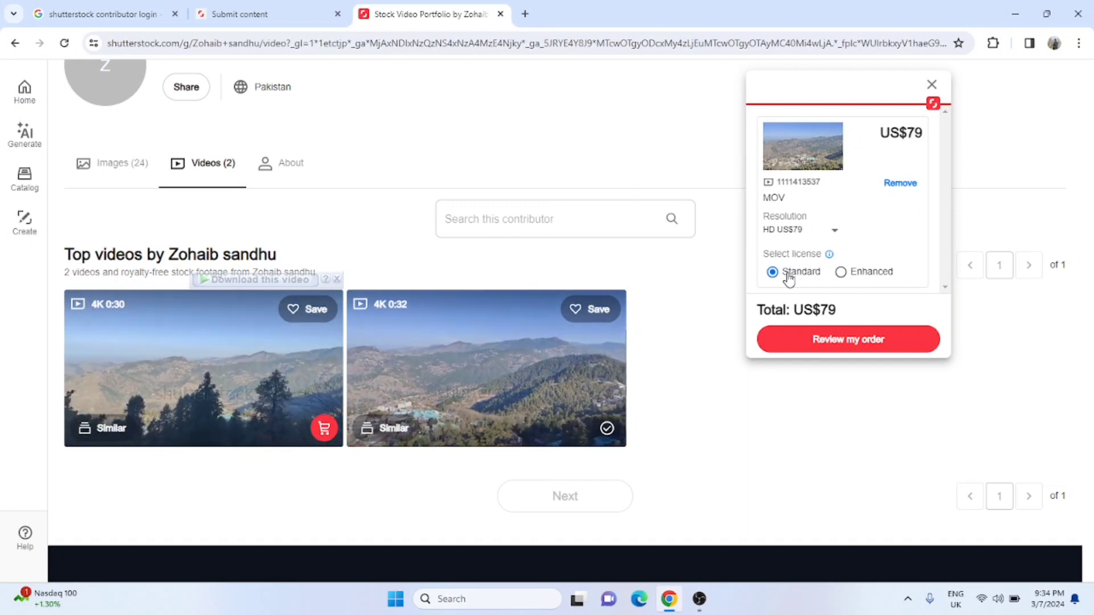
# Step: Choose the Enhanced license and 4K resolution for the second video in the cart
pyautogui.click(842, 273)
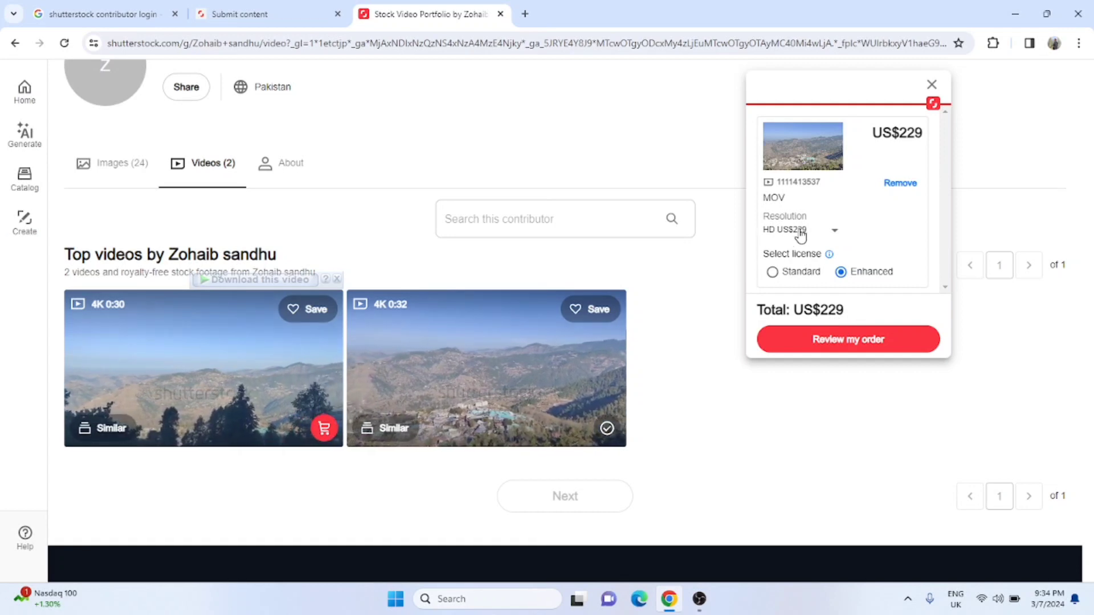
pyautogui.click(835, 233)
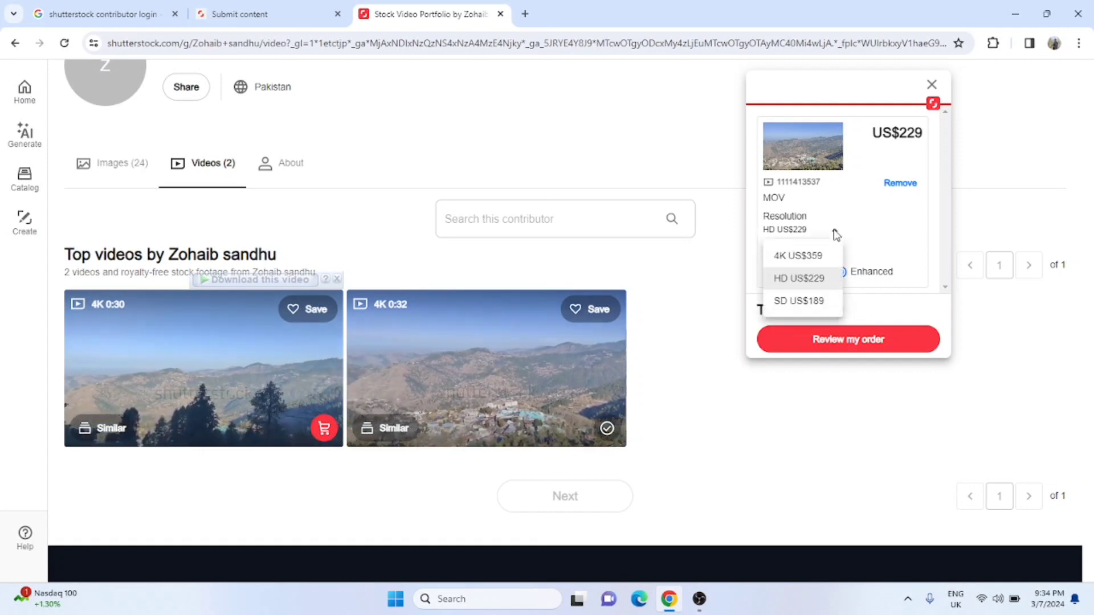
pyautogui.click(805, 257)
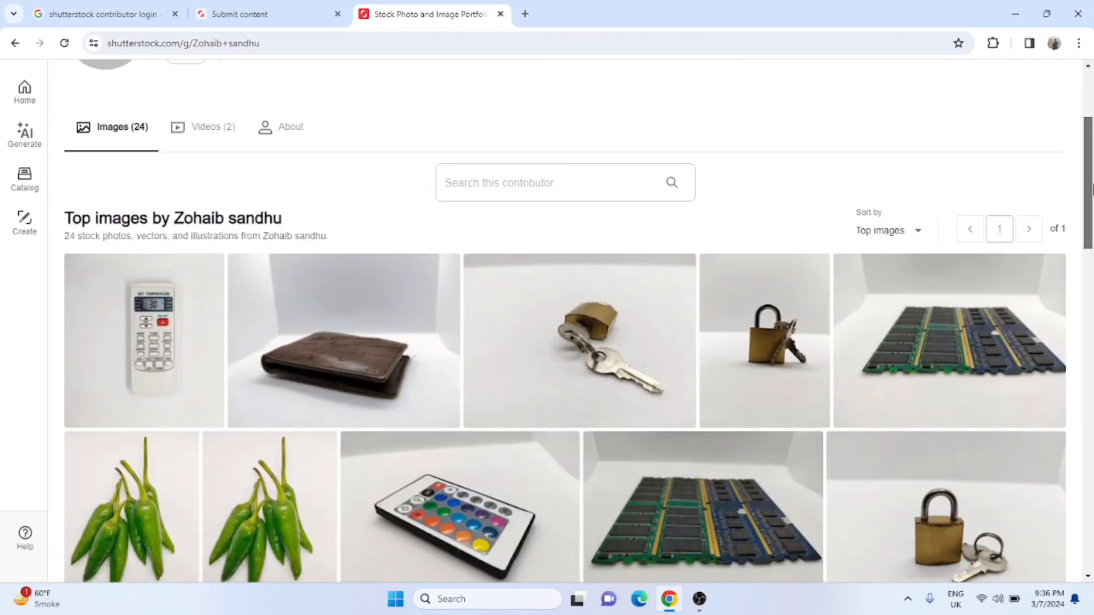
# Step: Browse the contributor's image portfolio to examine the published stock photos
pyautogui.moveTo(1092, 190); pyautogui.dragTo(1091, 407)
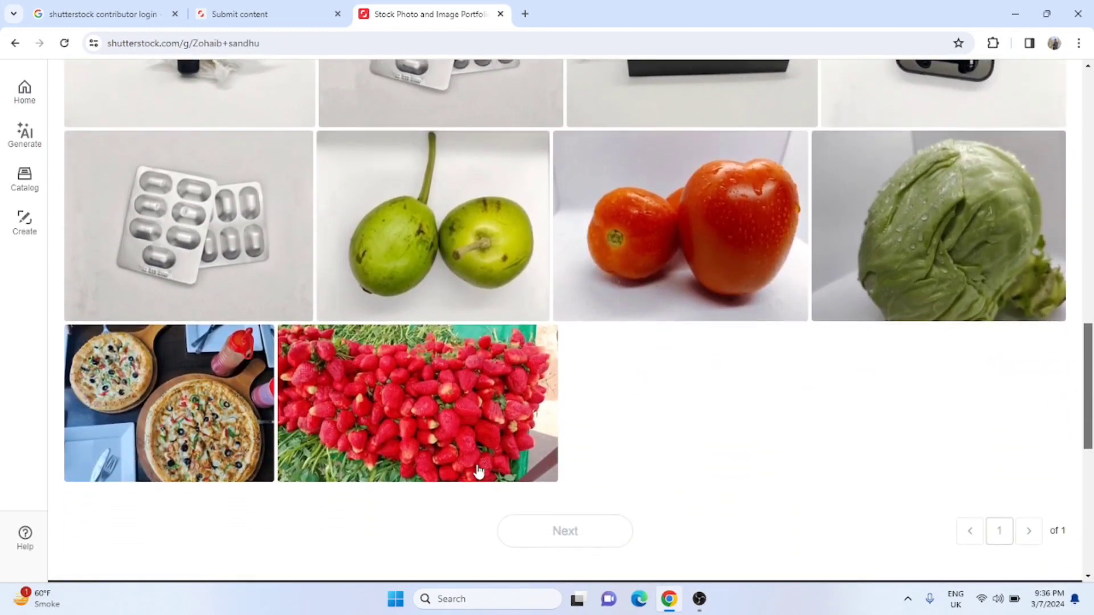
pyautogui.moveTo(302, 403)
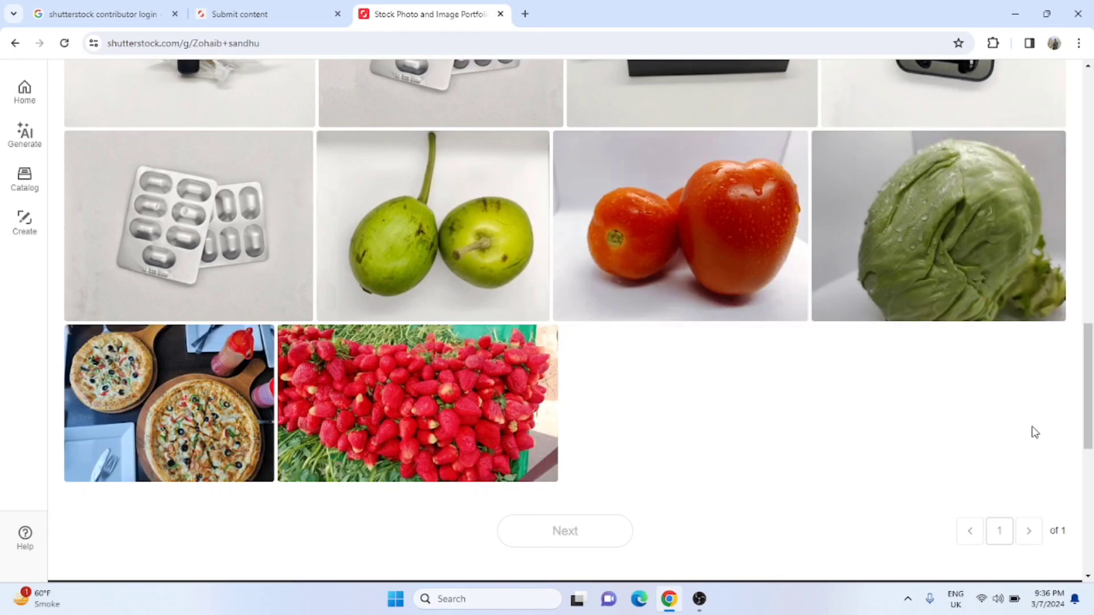
pyautogui.moveTo(1086, 422); pyautogui.dragTo(1092, 227)
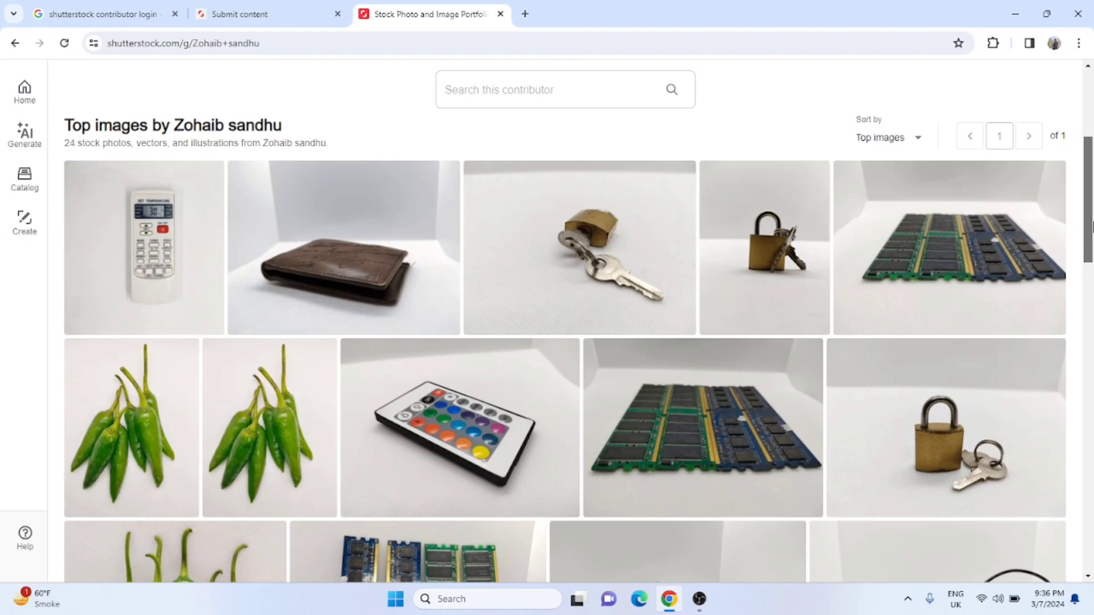
pyautogui.moveTo(1093, 226); pyautogui.dragTo(1092, 290)
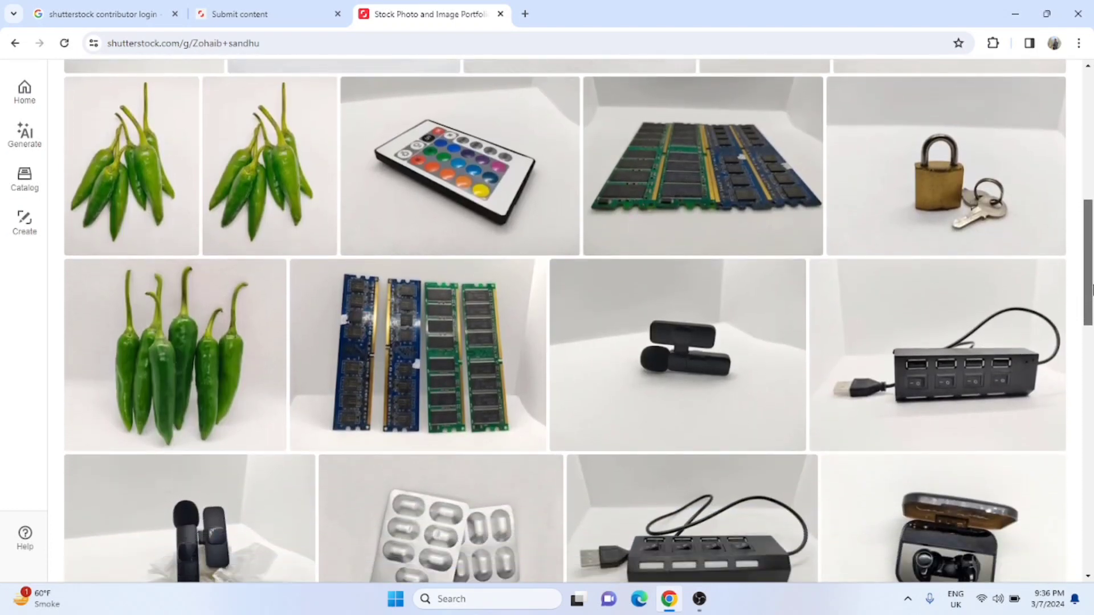
pyautogui.moveTo(1092, 291); pyautogui.dragTo(1088, 143)
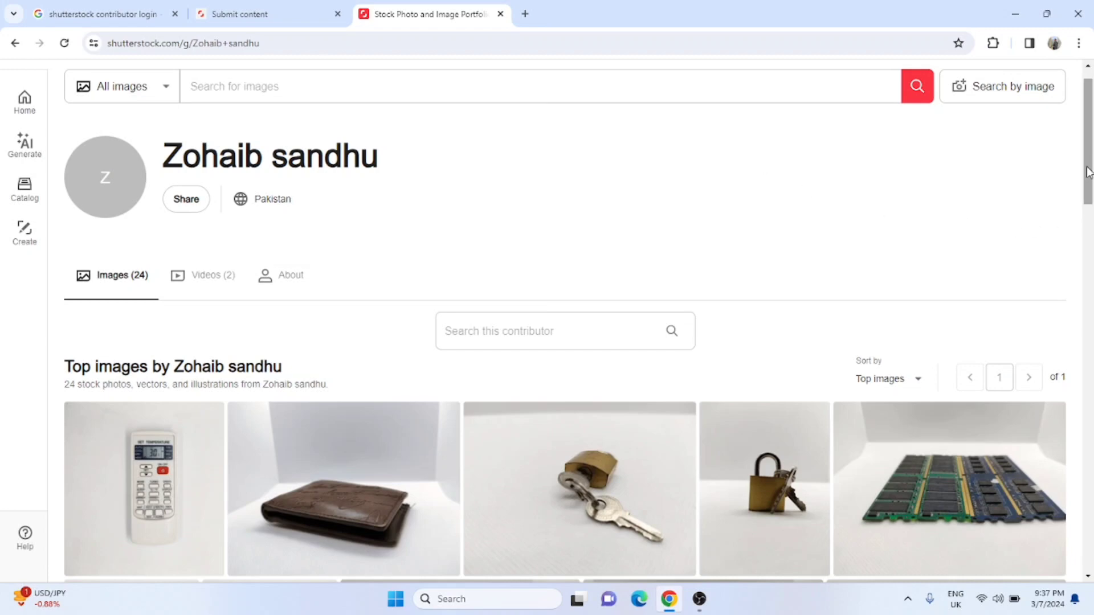
pyautogui.moveTo(1089, 172); pyautogui.dragTo(1090, 265)
# Step: Close the portfolio tab and check the review status of IMG_20240218_115507.jpg among the reviewed images
pyautogui.hotkey('ctrl', 'w')
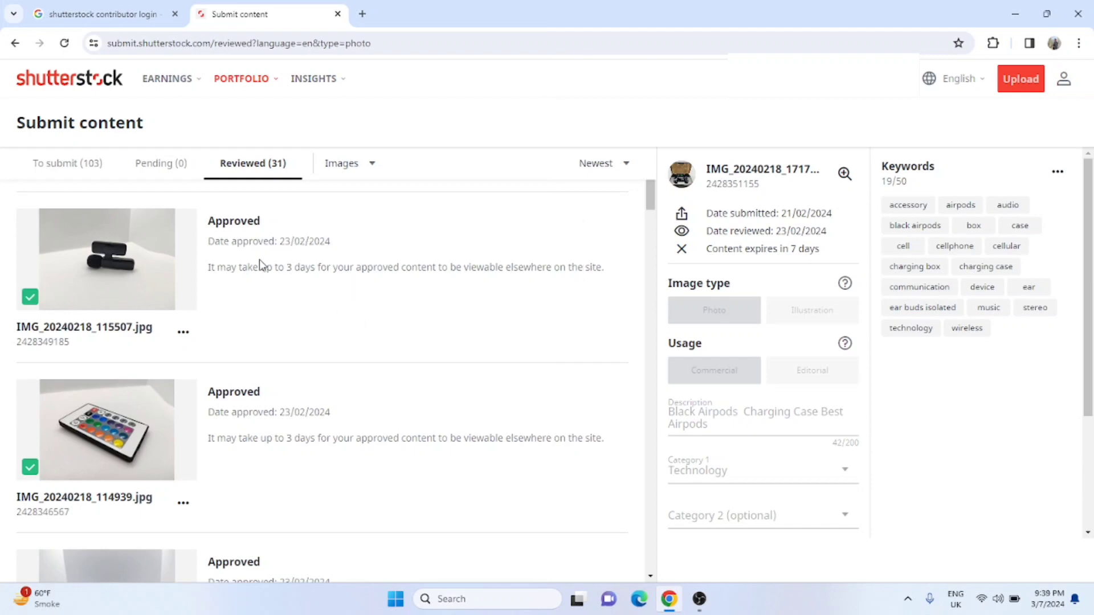
pyautogui.moveTo(120, 269)
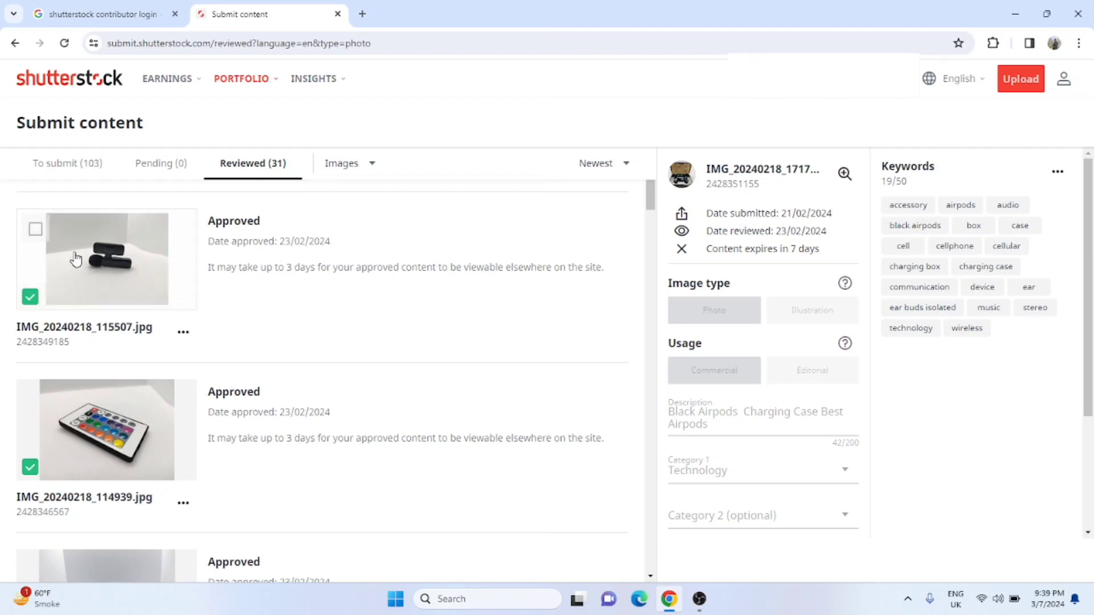
pyautogui.moveTo(209, 218); pyautogui.dragTo(276, 221)
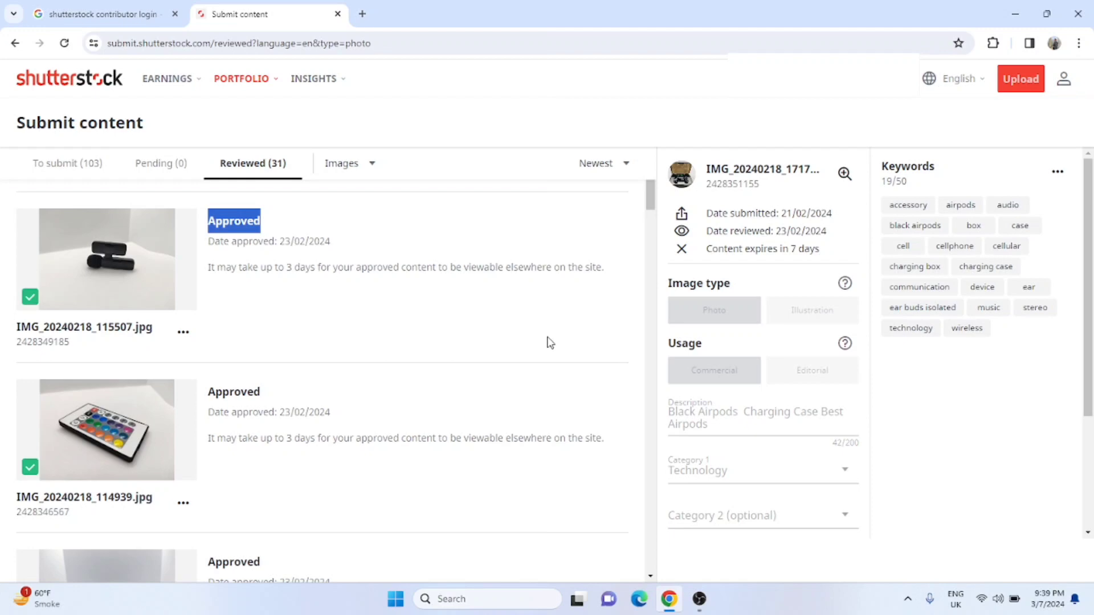
# Step: Browse the full list of reviewed images to examine their approval statuses and rejection reasons
pyautogui.moveTo(648, 197); pyautogui.dragTo(653, 355)
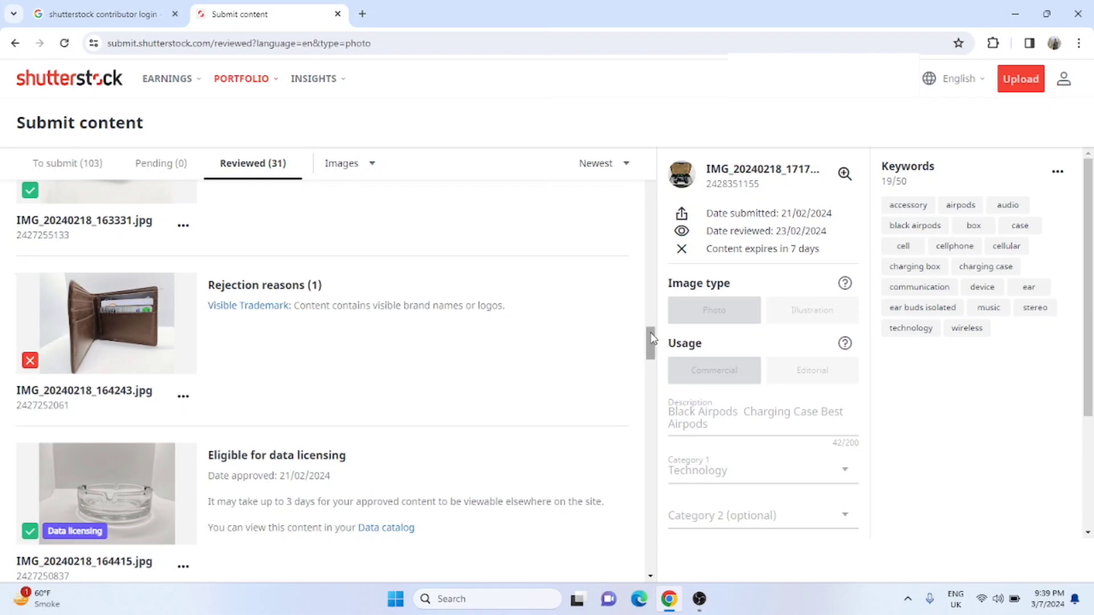
pyautogui.moveTo(652, 338); pyautogui.dragTo(653, 391)
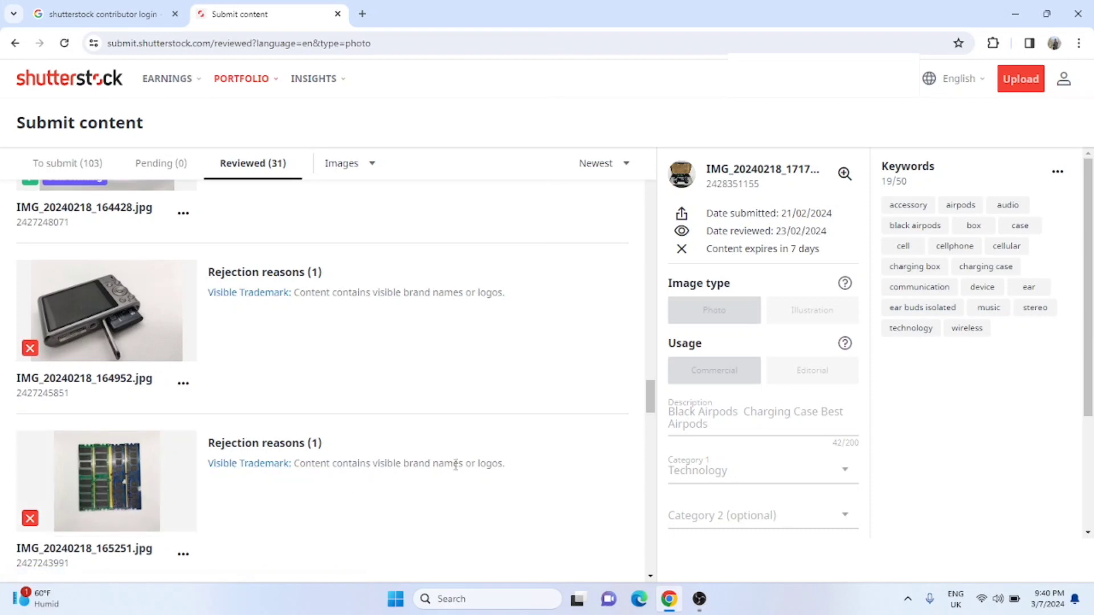
pyautogui.moveTo(647, 388); pyautogui.dragTo(664, 445)
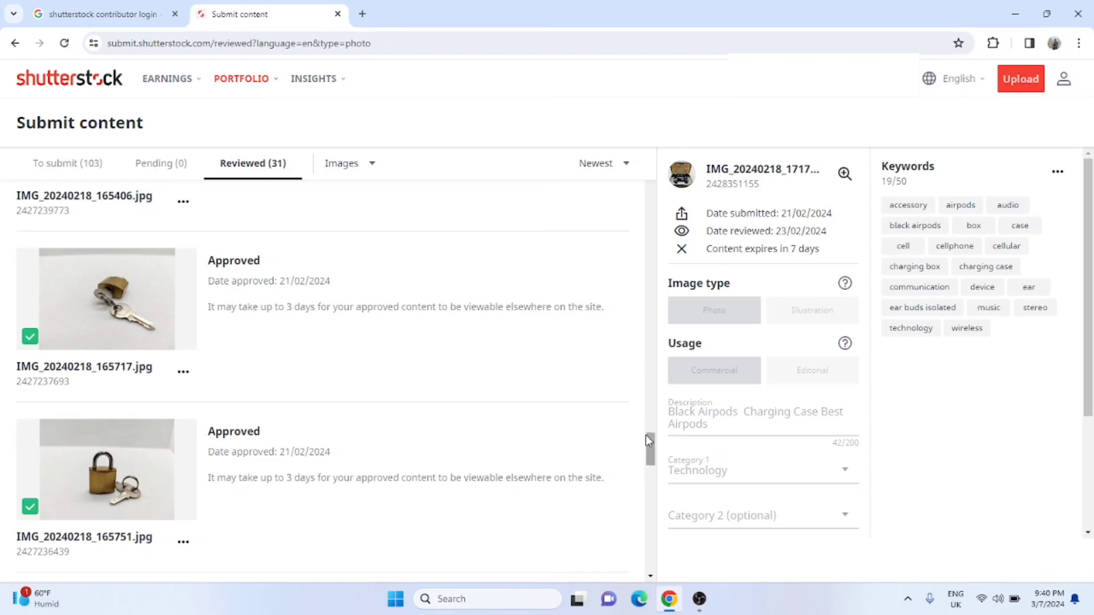
pyautogui.moveTo(650, 439); pyautogui.dragTo(654, 480)
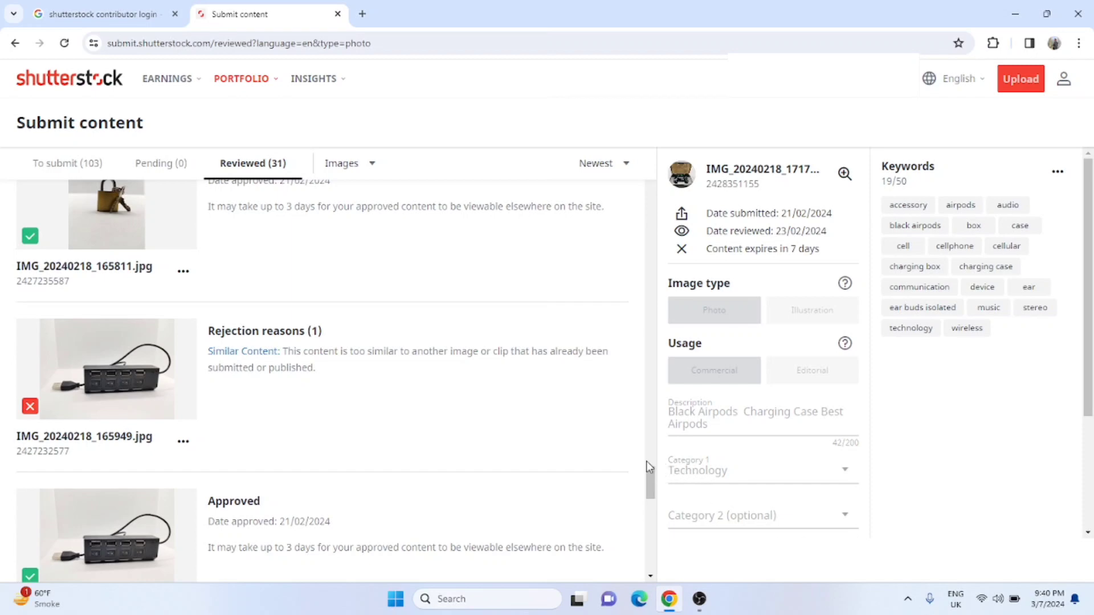
pyautogui.moveTo(647, 477); pyautogui.dragTo(658, 557)
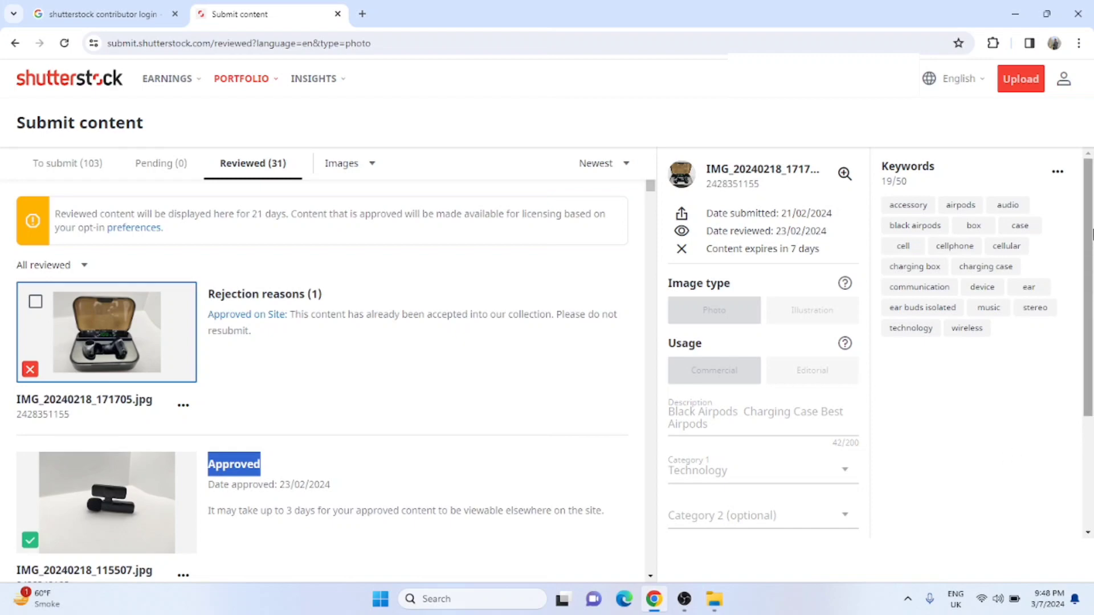
pyautogui.scroll(-3, 1091, 233)
pyautogui.scroll(3, 1091, 233)
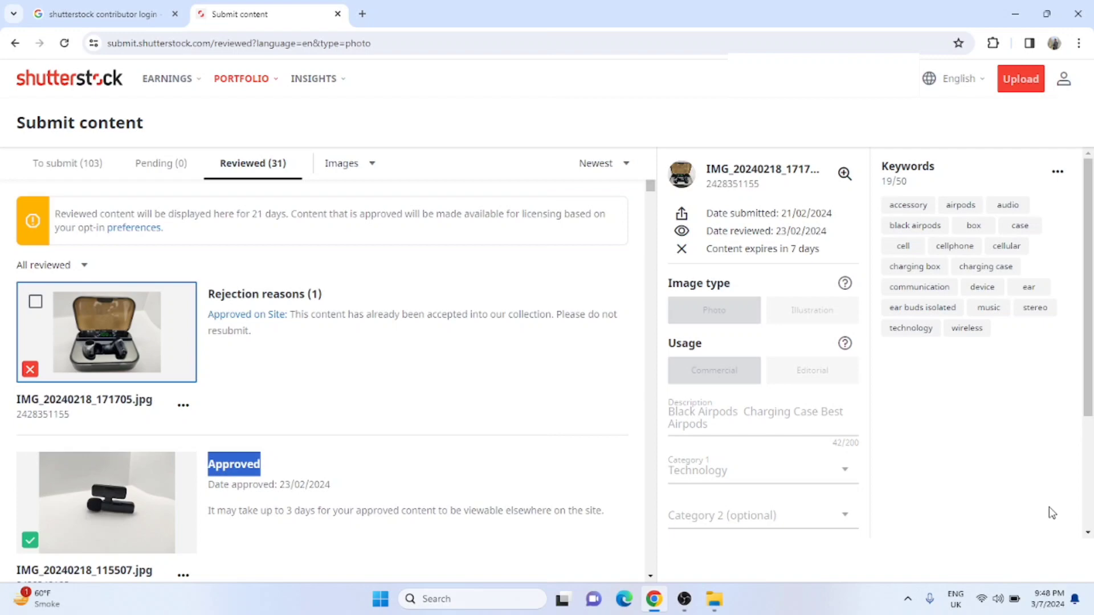
# Step: Upload IMG_20231116_161340 from the Desktop folder as new content and continue to the images to submit
pyautogui.click(1018, 82)
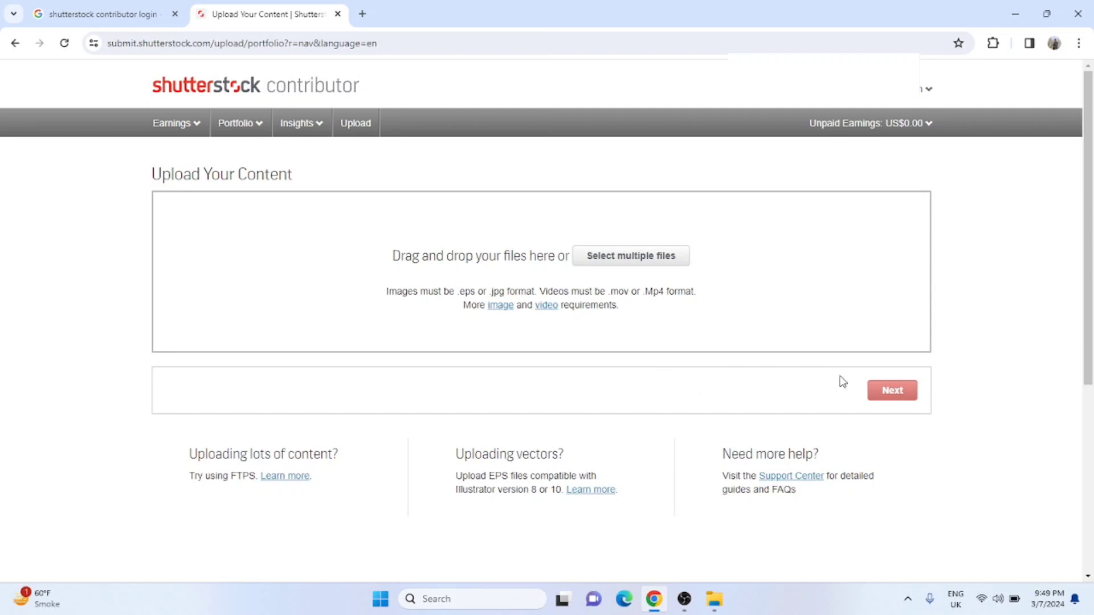
pyautogui.click(642, 257)
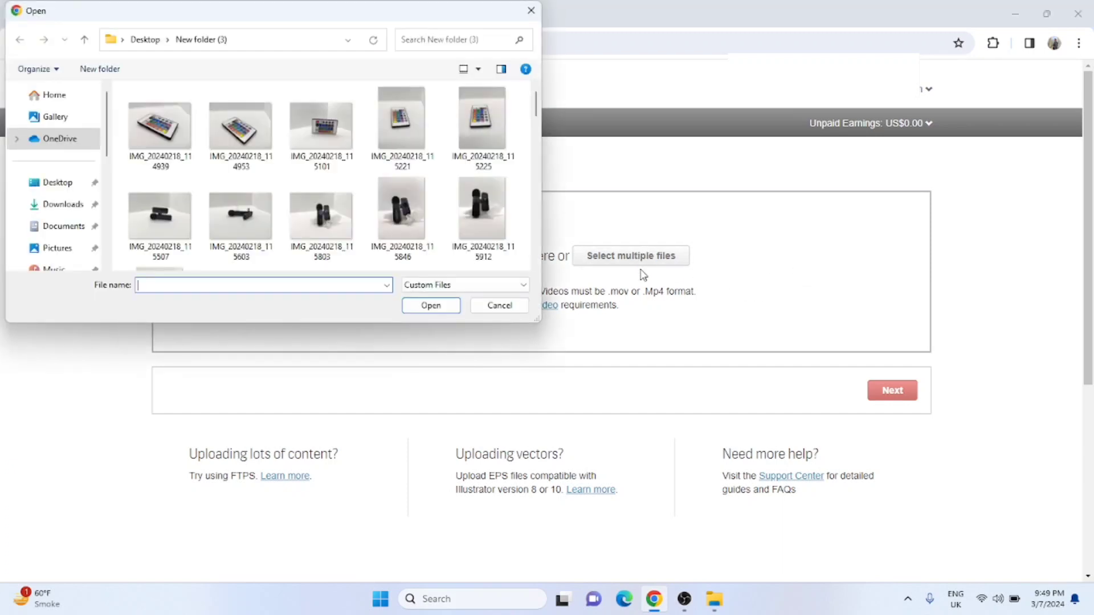
pyautogui.click(65, 121)
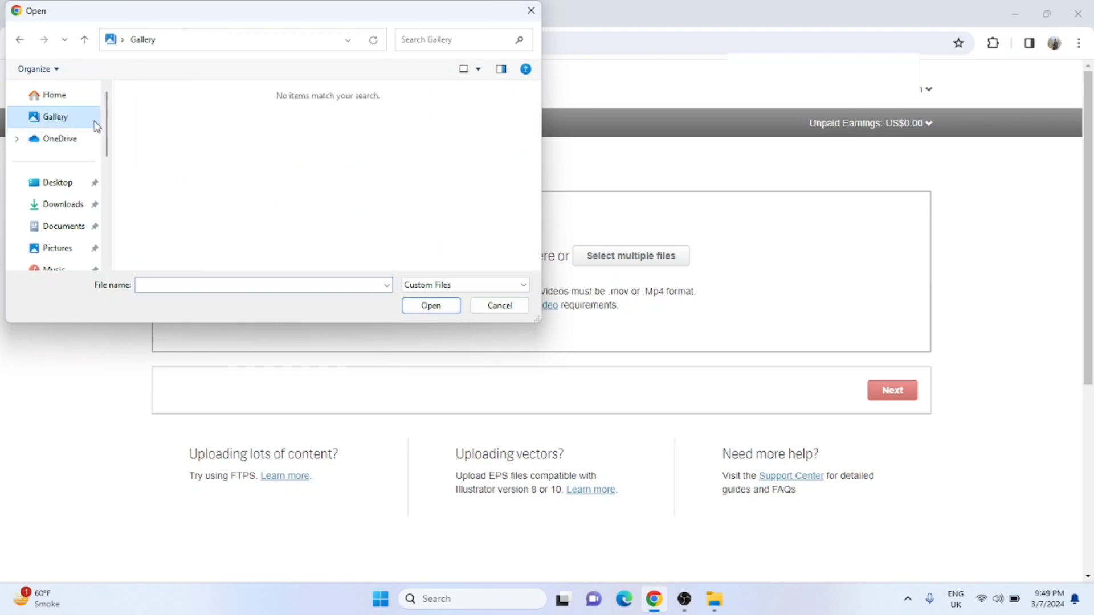
pyautogui.click(55, 183)
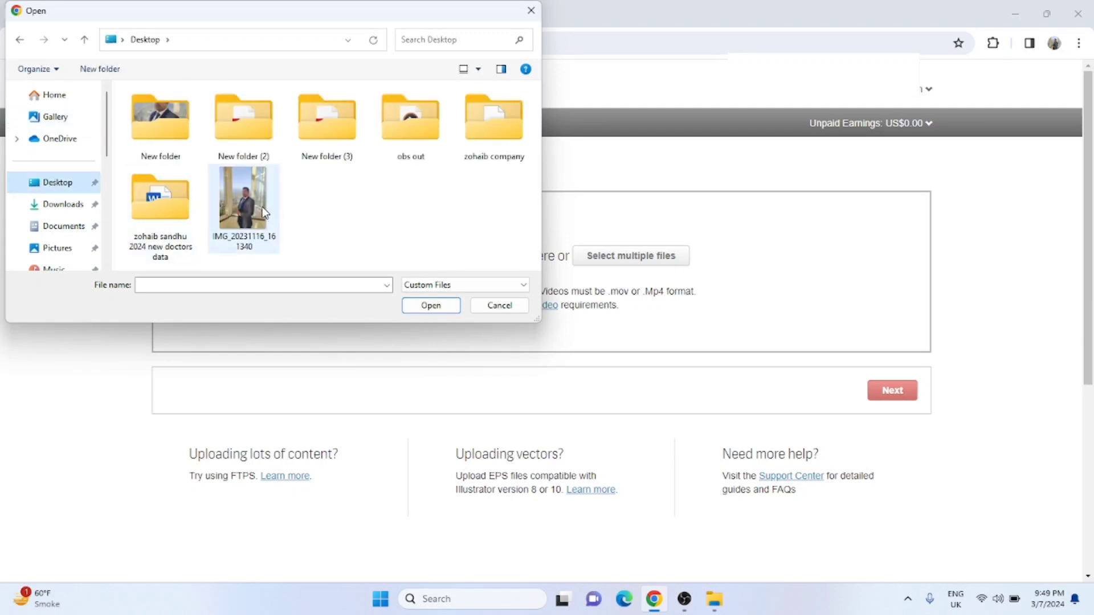
pyautogui.click(240, 197)
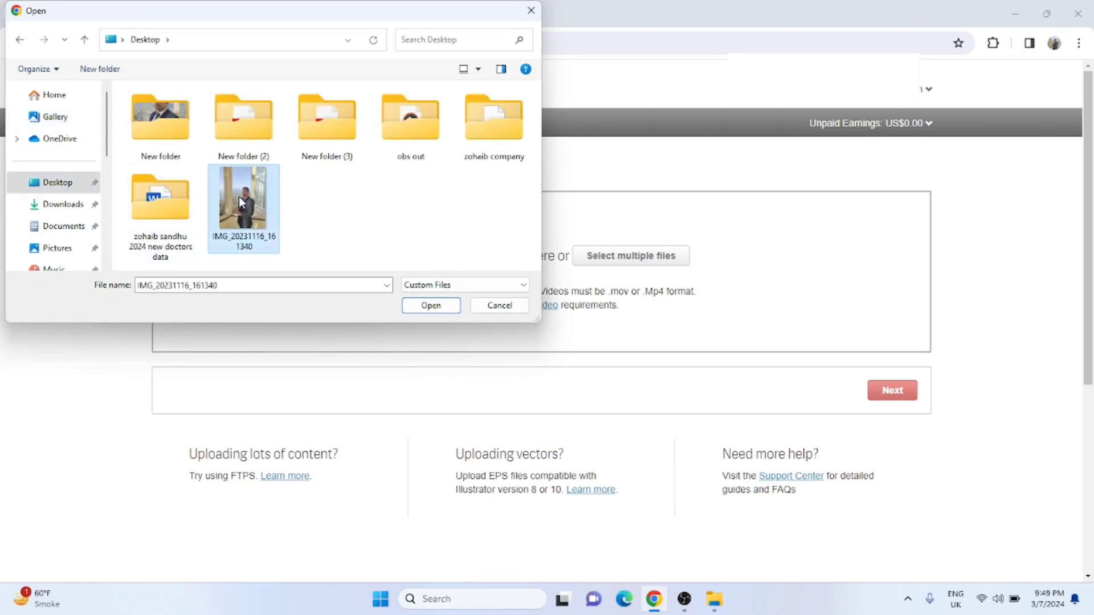
pyautogui.click(430, 306)
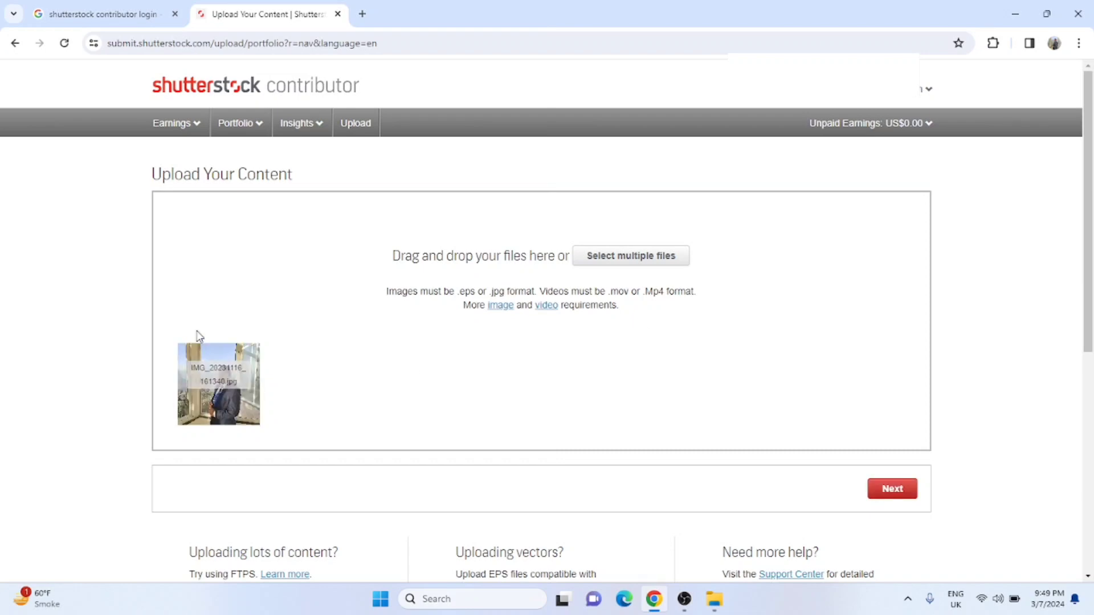
pyautogui.click(891, 490)
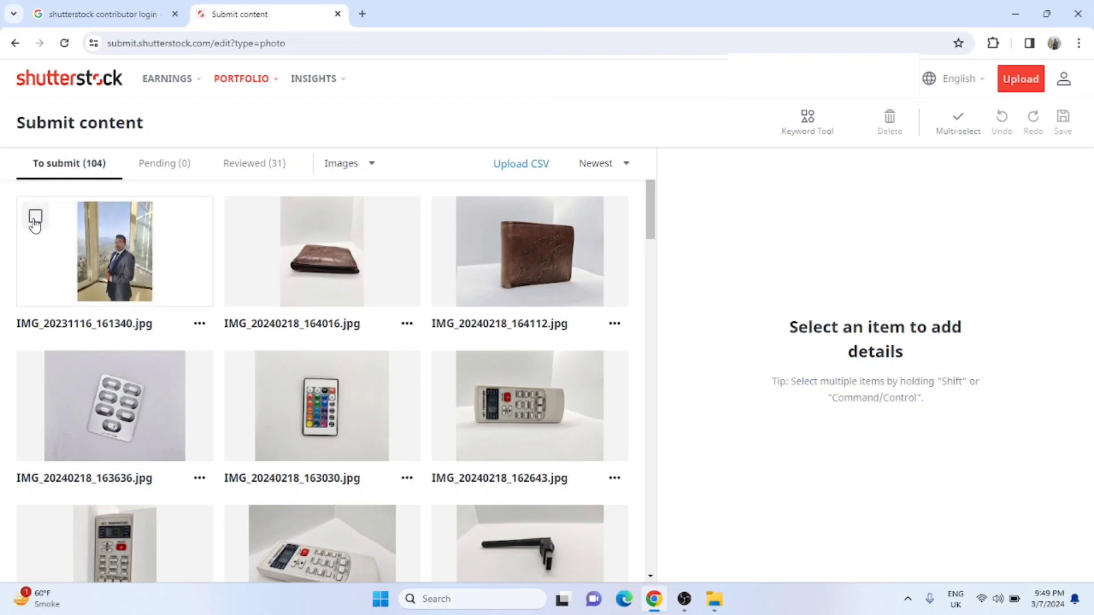
# Step: Select IMG_20231116_161340.jpg for editing and switch its usage to Editorial and back to Commercial
pyautogui.click(35, 217)
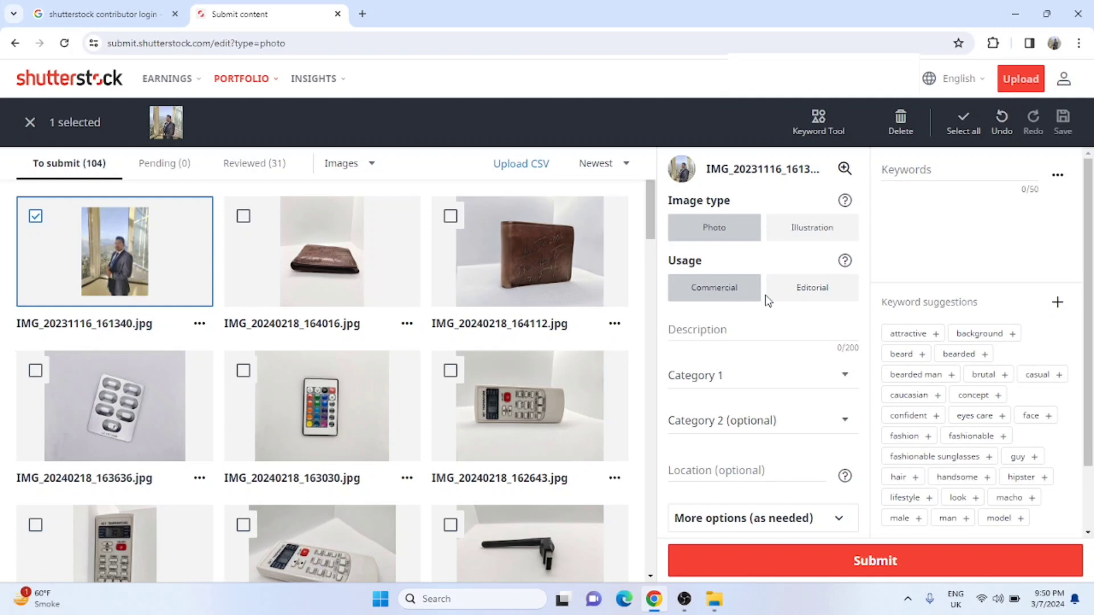
pyautogui.click(823, 294)
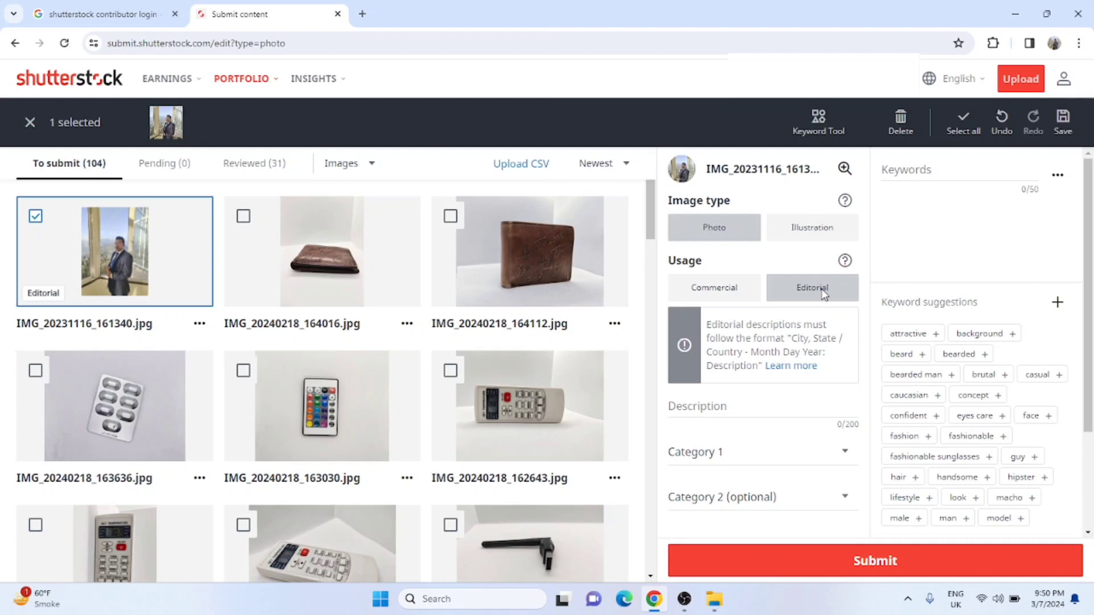
pyautogui.click(722, 289)
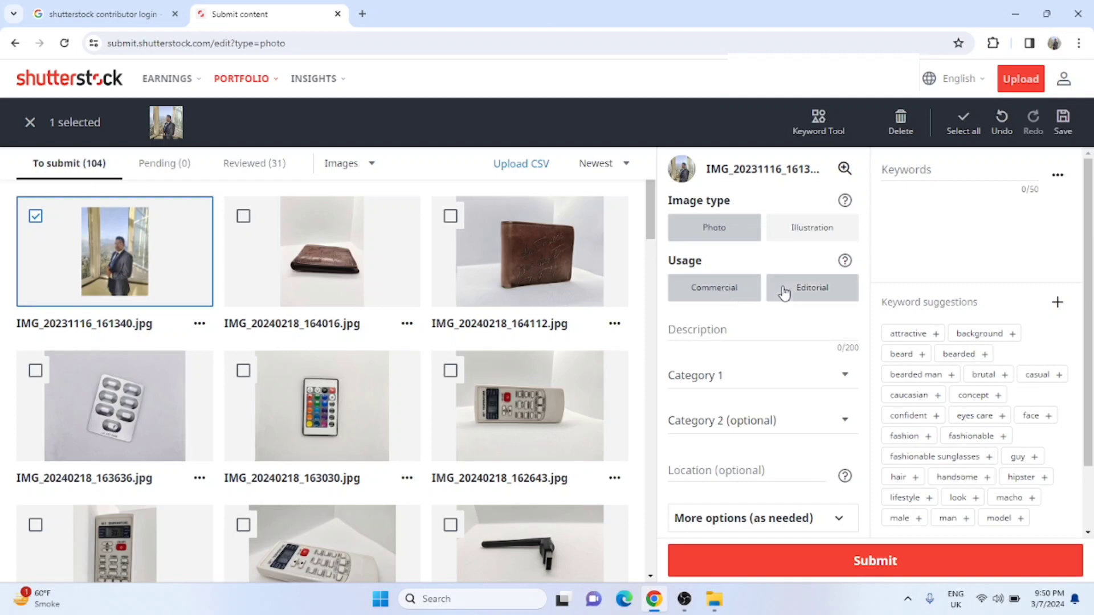
pyautogui.scroll(-2, 1091, 331)
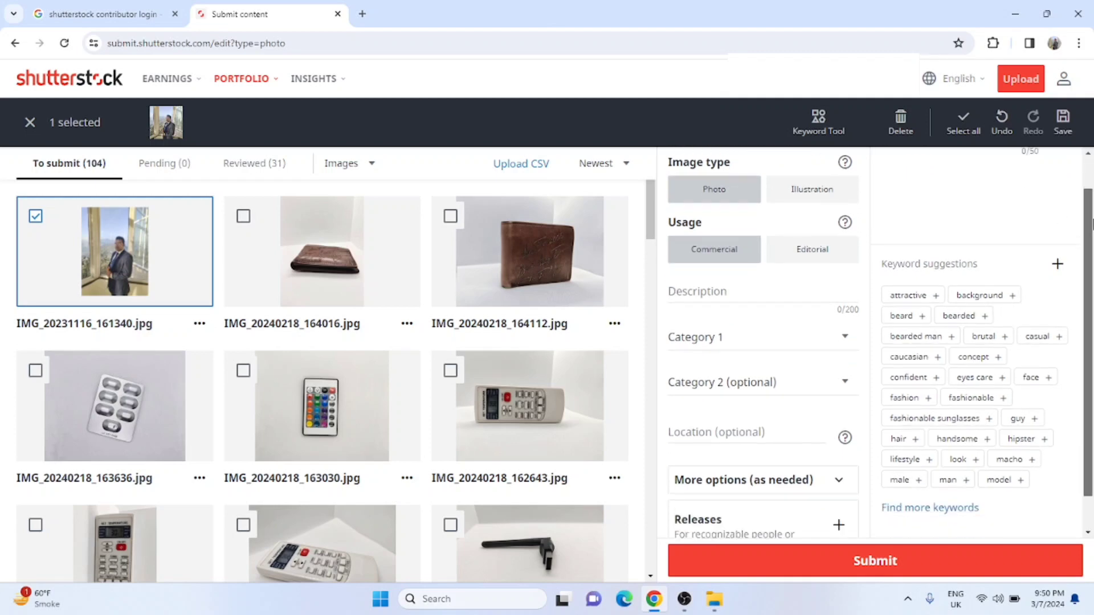
pyautogui.scroll(2, 1091, 302)
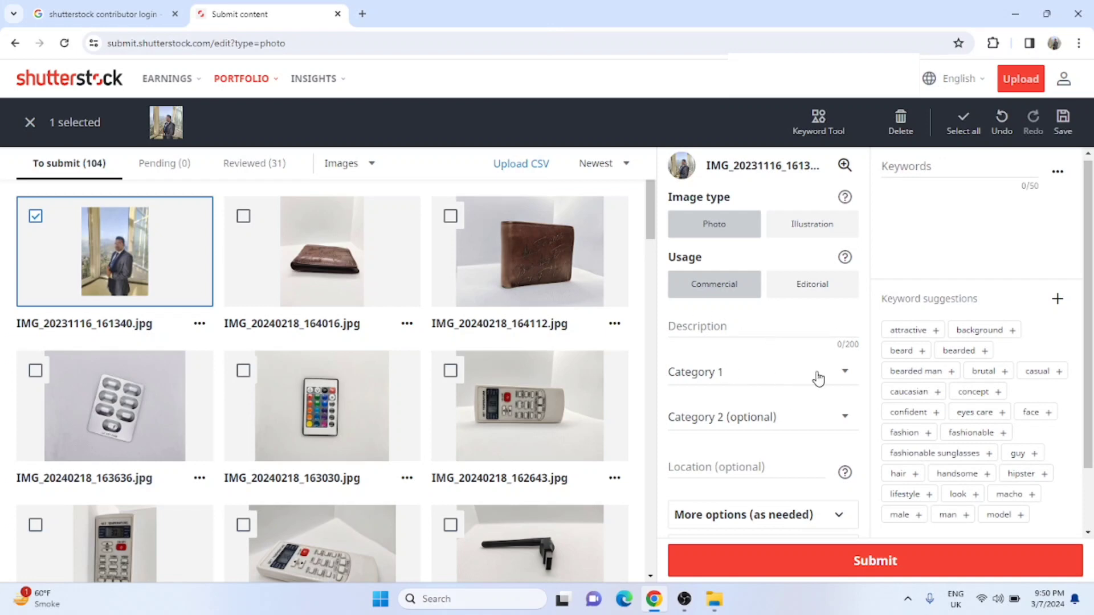
# Step: Set the photo's Category 1 to Abstract and look through the Category 2 options without choosing one
pyautogui.click(845, 374)
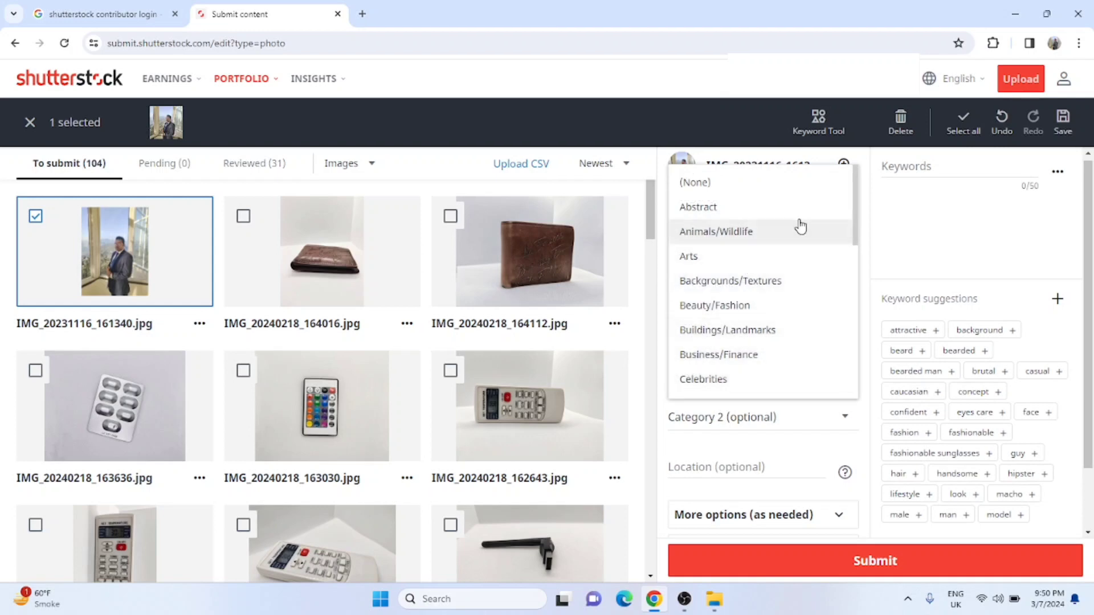
pyautogui.doubleClick(853, 209)
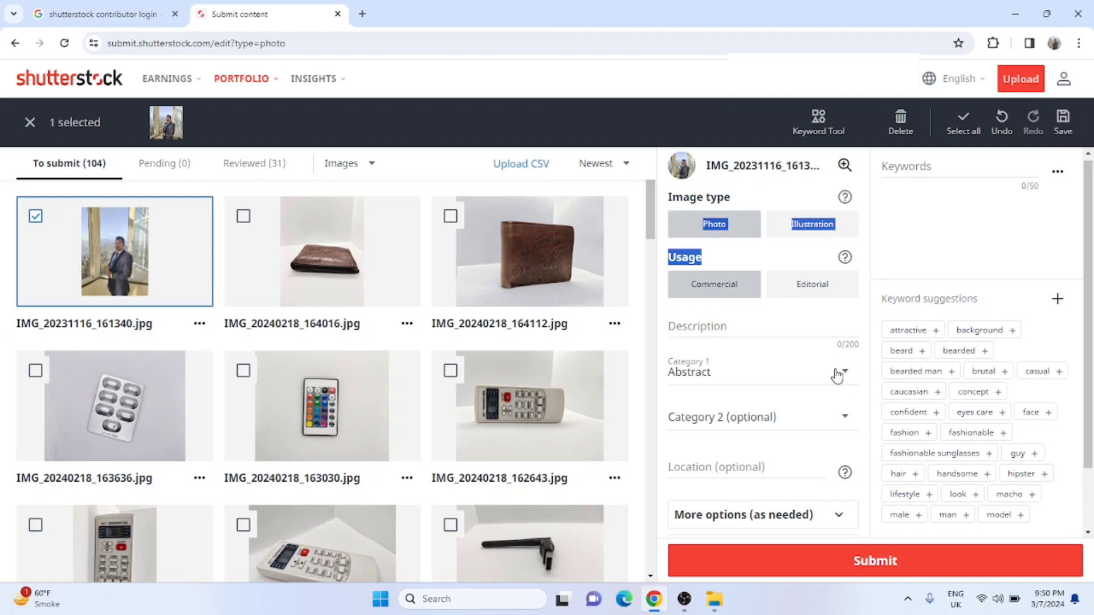
pyautogui.click(844, 420)
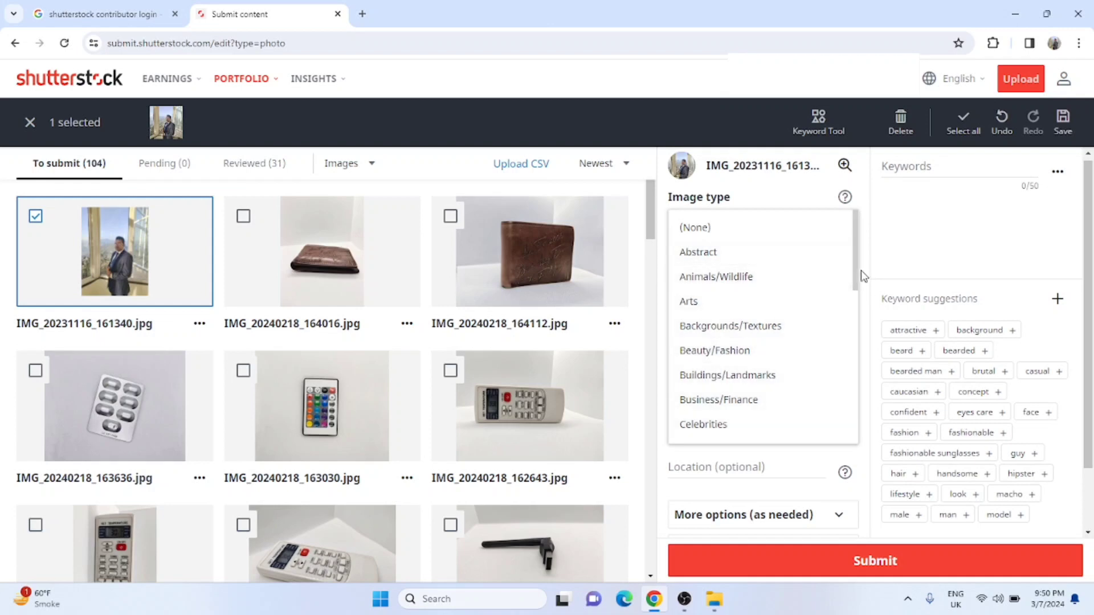
pyautogui.scroll(-2, 852, 268)
pyautogui.moveTo(872, 294); pyautogui.dragTo(872, 316)
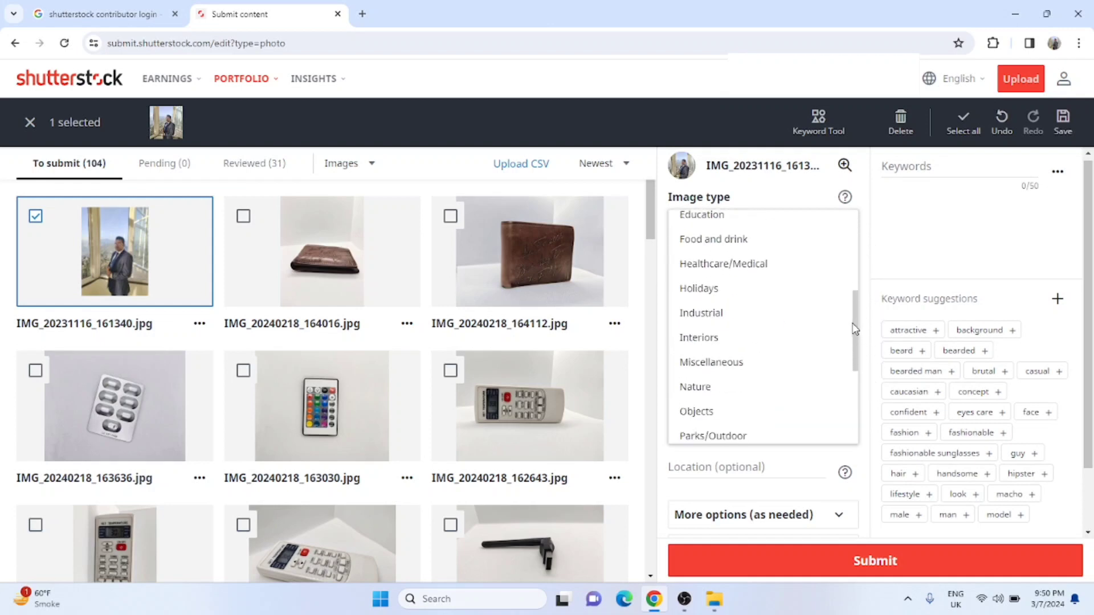
pyautogui.click(963, 229)
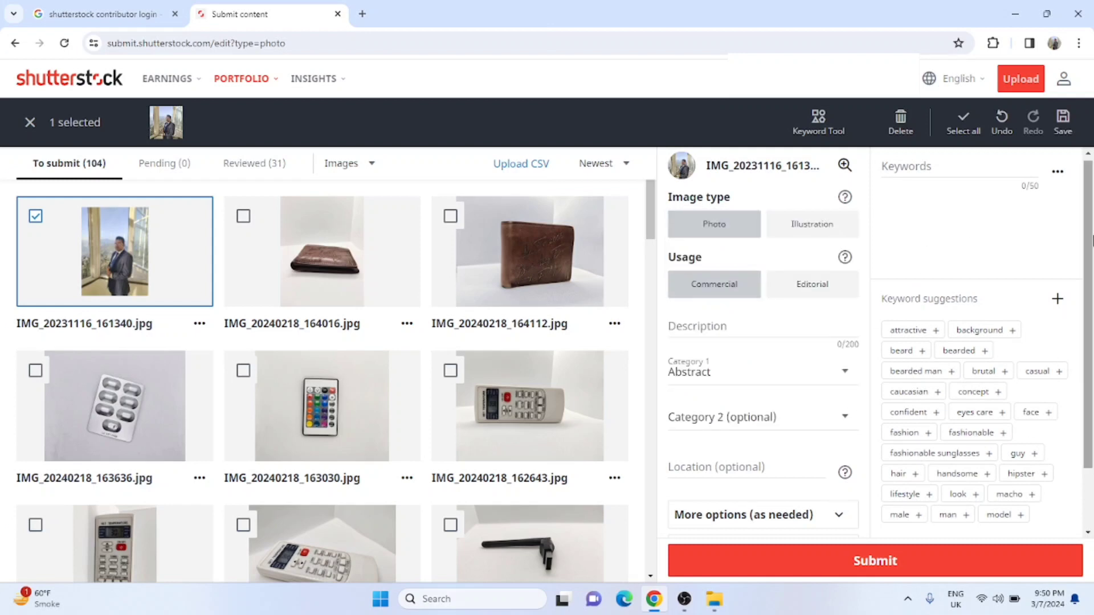
# Step: Look over the photo's remaining submission fields and keyword suggestions, and open the list of pending images
pyautogui.scroll(-2, 1090, 394)
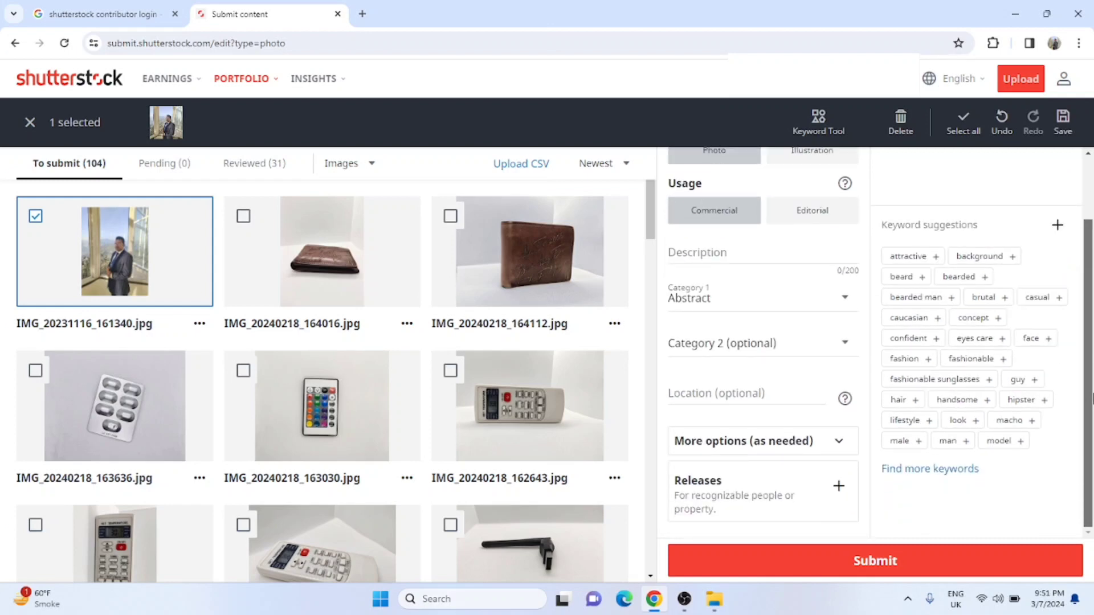
pyautogui.scroll(2, 1089, 399)
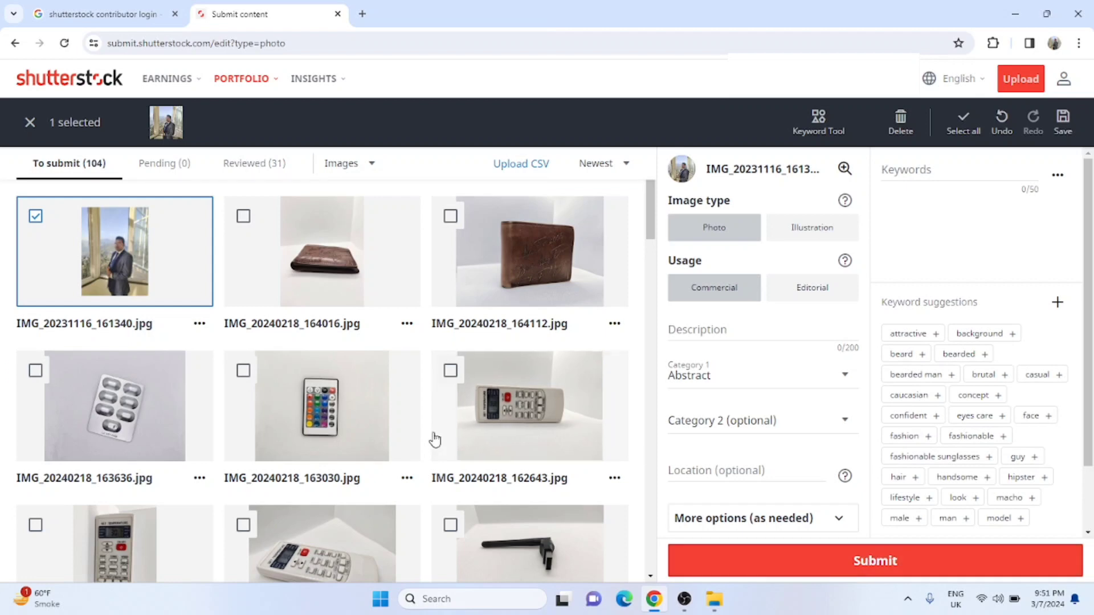
pyautogui.click(170, 164)
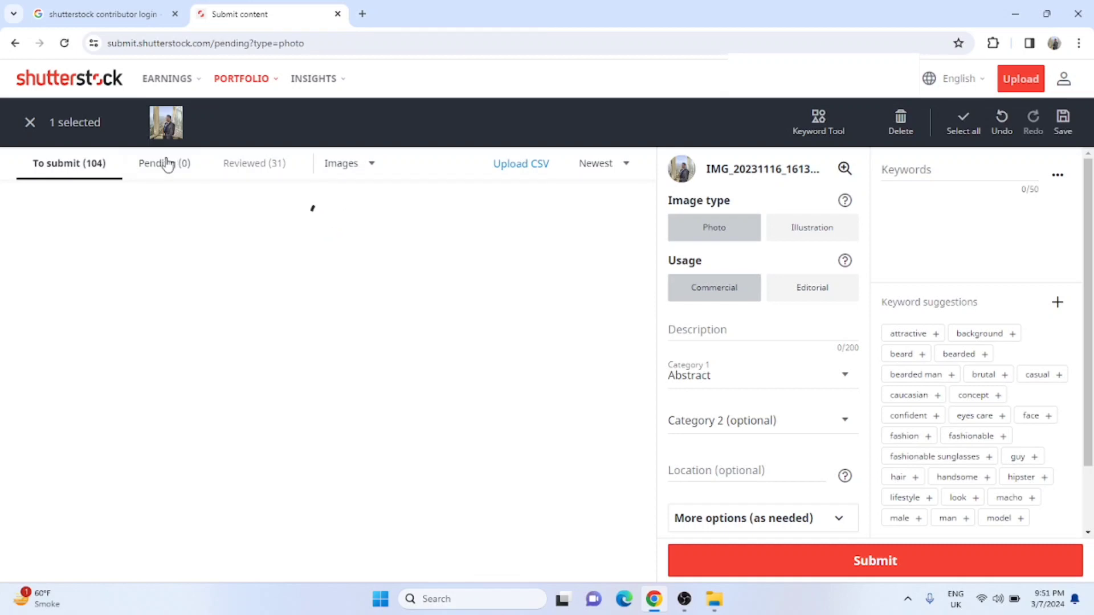